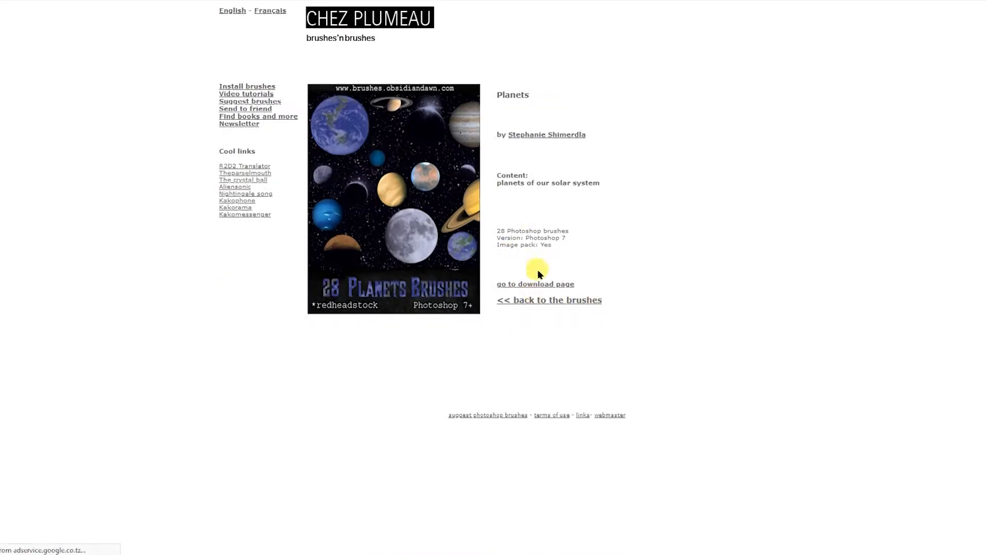
Browse the free brush website's featured brush packs and other resource sections.
left_click(553, 284)
scroll(551, 347, "down", 5)
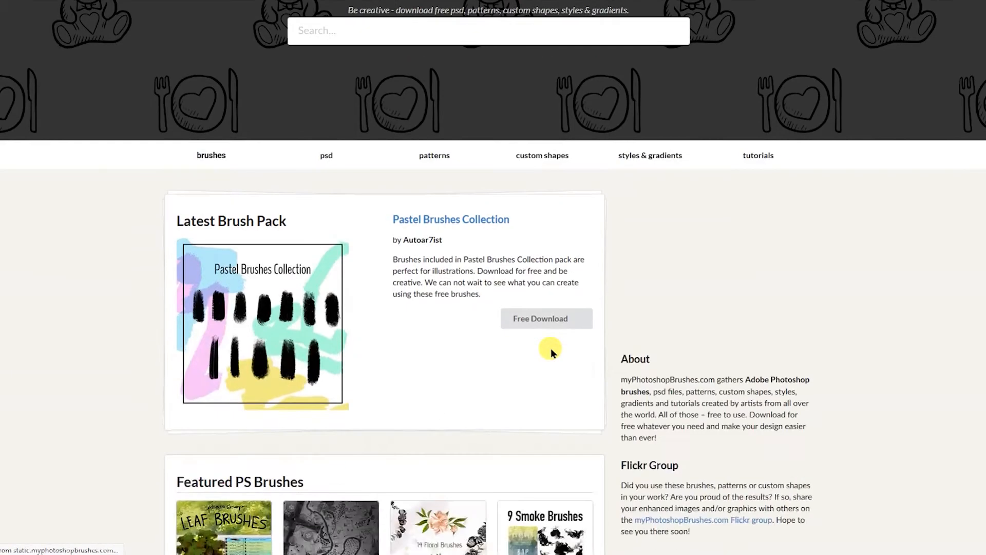
scroll(550, 347, "down", 7)
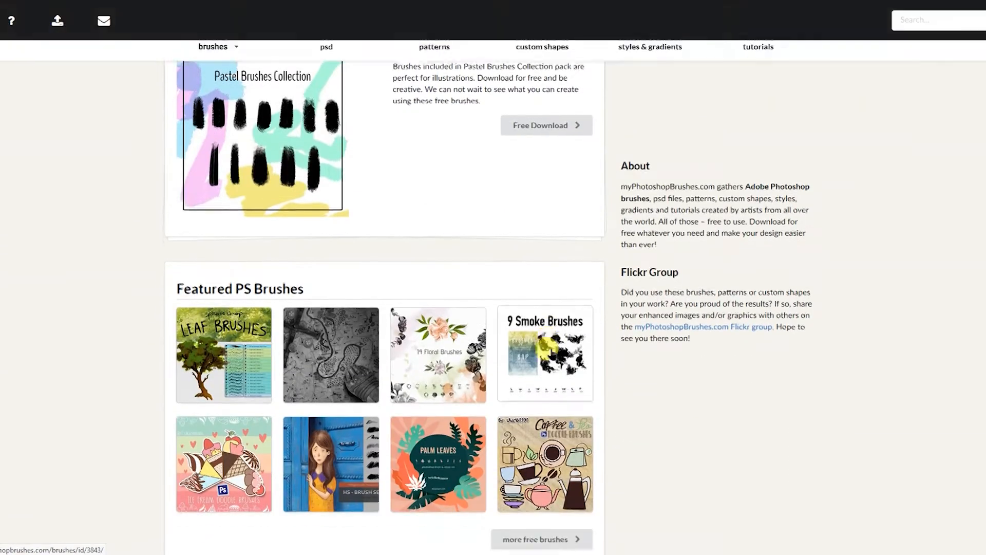
scroll(550, 344, "down", 4)
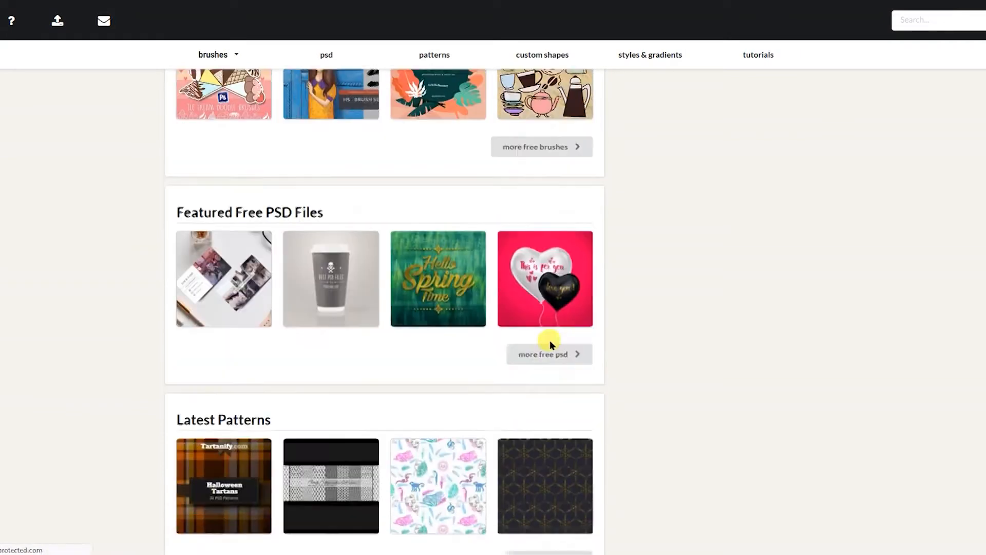
scroll(551, 344, "down", 1)
scroll(551, 344, "down", 9)
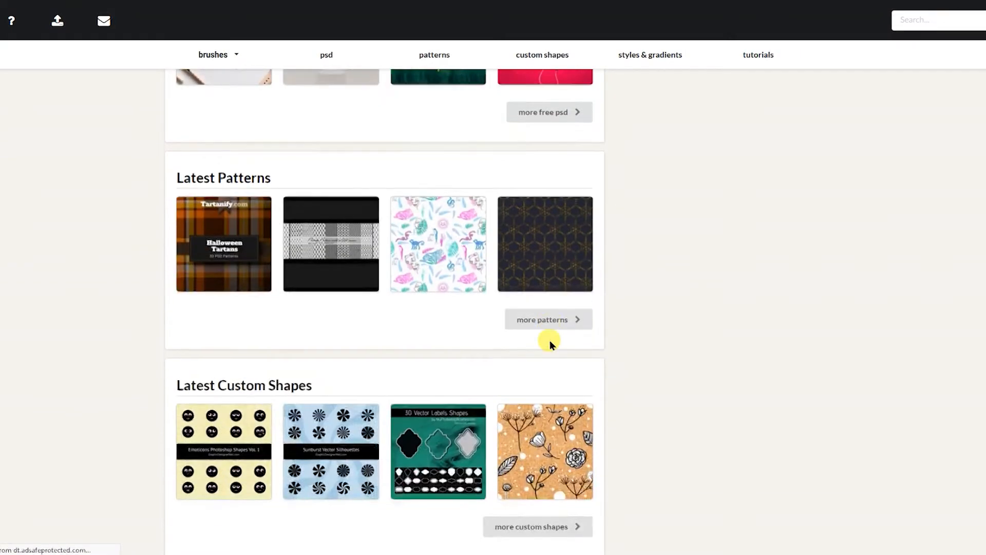
scroll(547, 340, "up", 15)
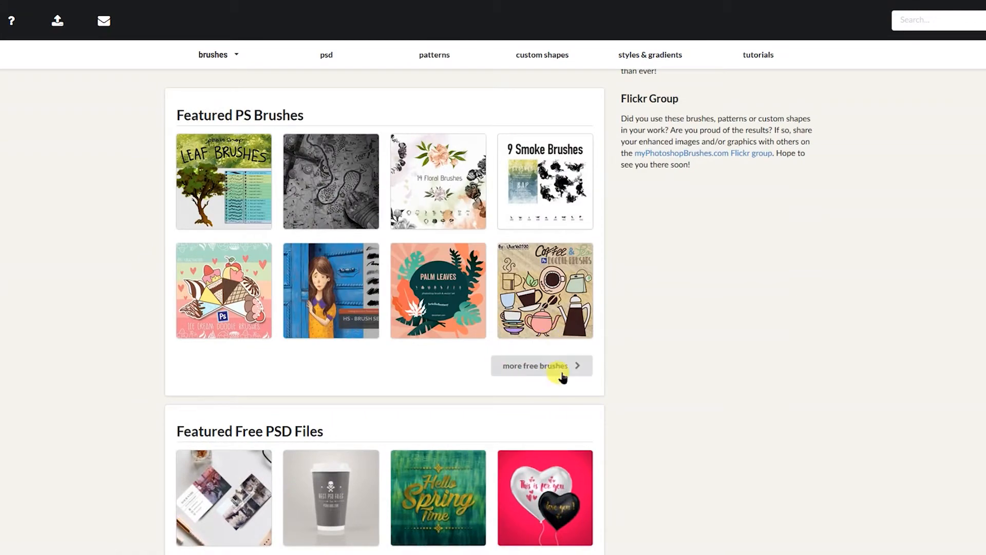
Open the more free brushes link and browse Brusheezy's popular and new graphics.
left_click(529, 374)
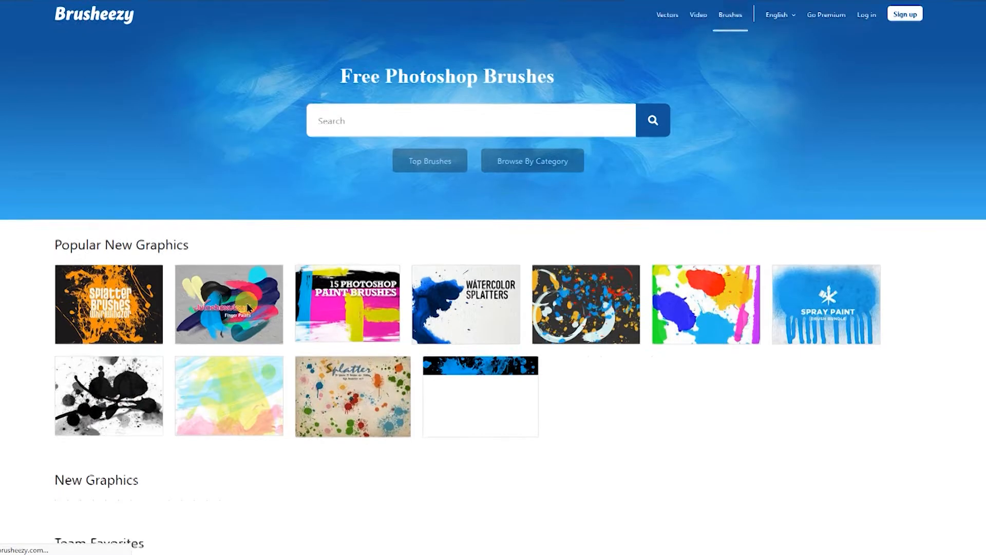
scroll(242, 304, "down", 4)
scroll(247, 307, "down", 5)
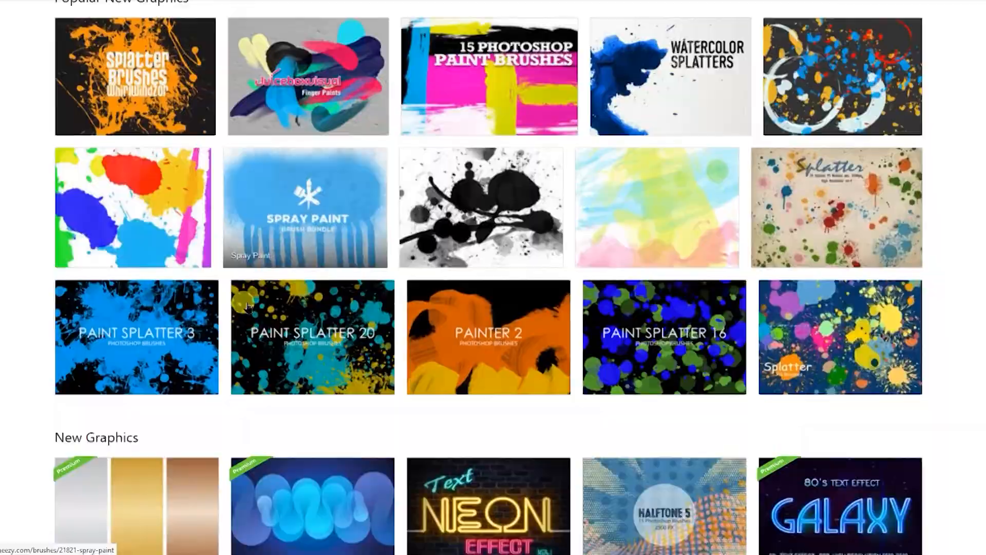
scroll(247, 307, "down", 4)
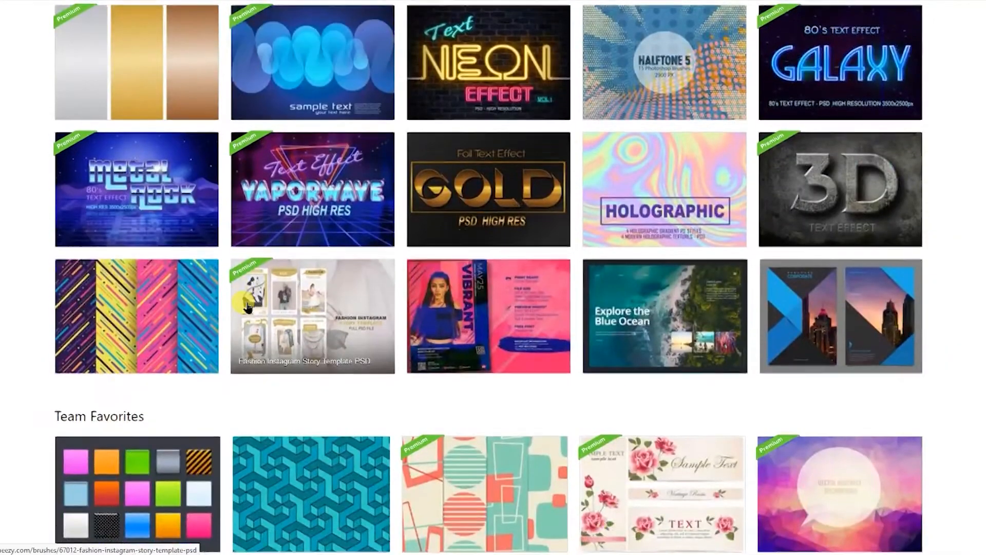
scroll(247, 306, "down", 2)
scroll(246, 303, "down", 8)
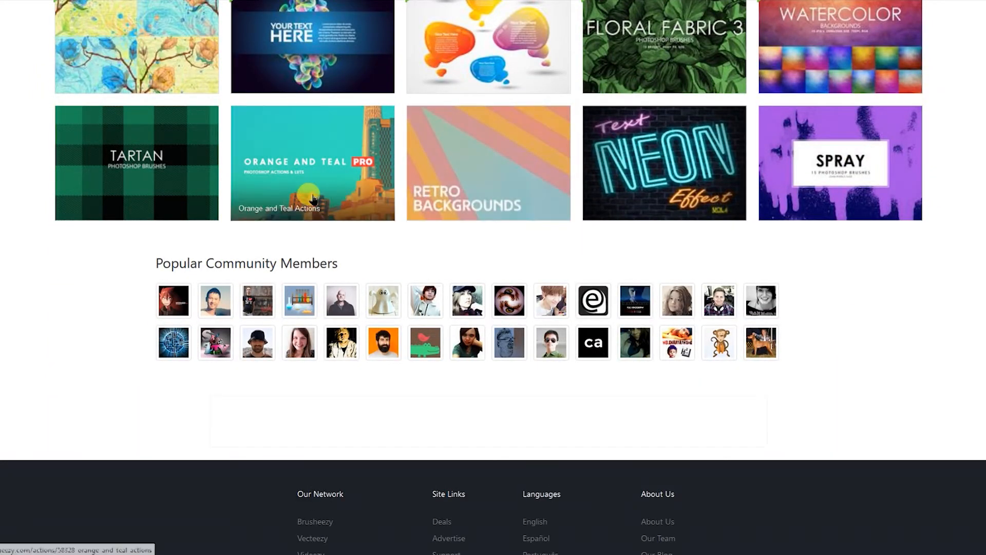
scroll(292, 198, "up", 5)
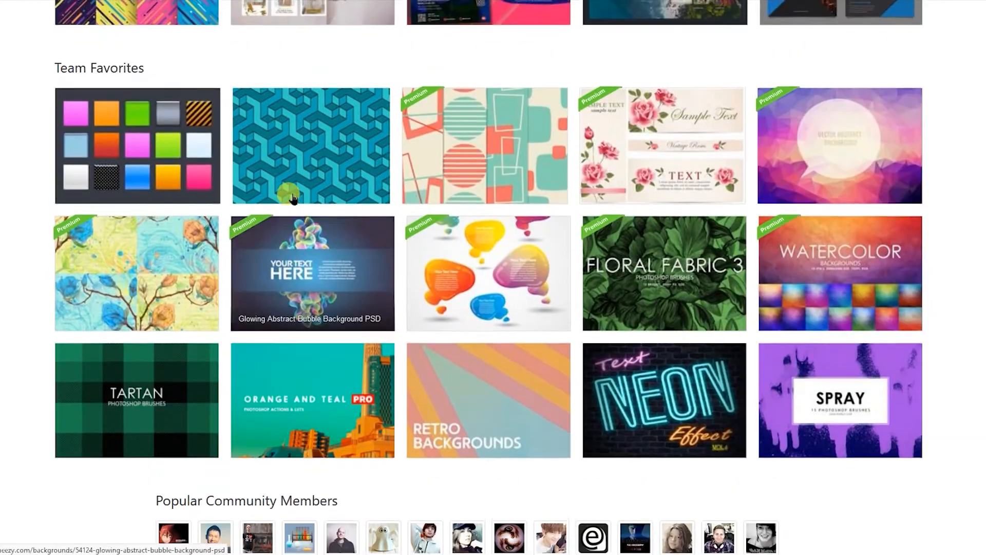
scroll(292, 198, "up", 7)
scroll(292, 198, "up", 4)
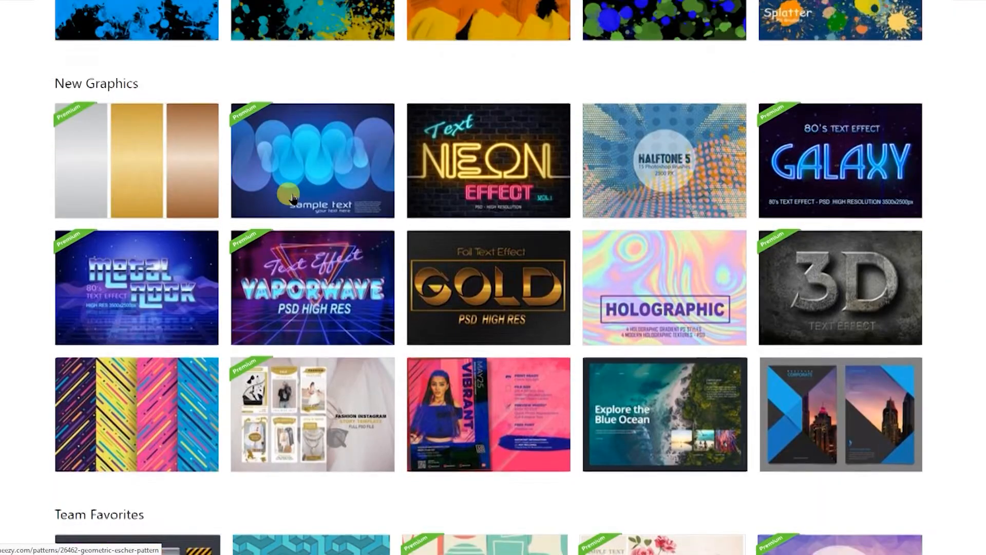
scroll(292, 198, "up", 10)
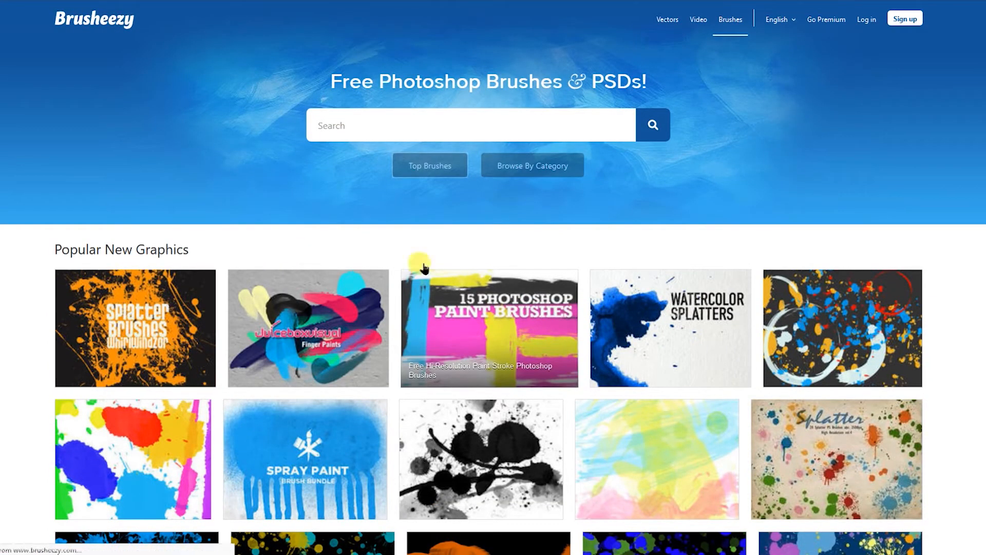
Open Top Brushes and browse the most popular Photoshop brushes of all time.
left_click(437, 167)
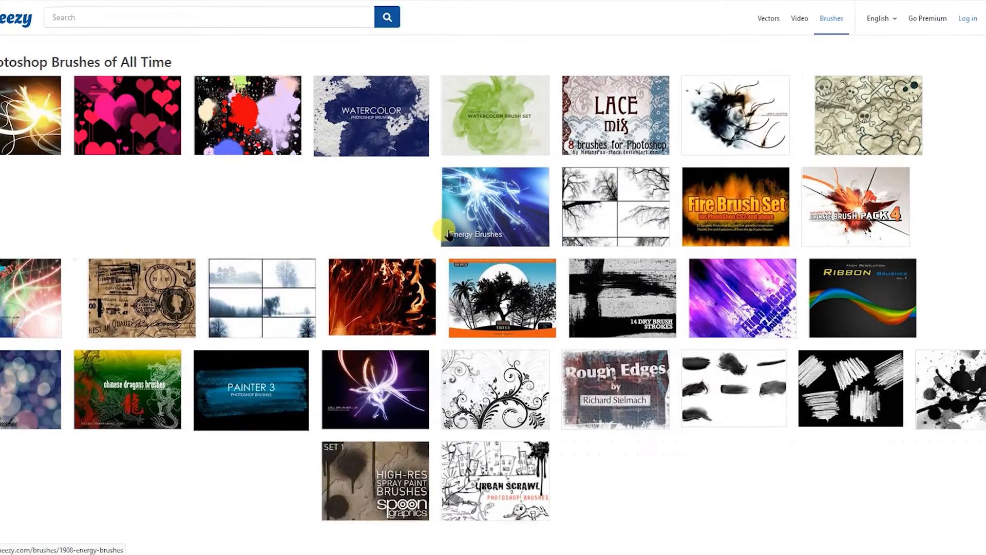
scroll(448, 233, "down", 2)
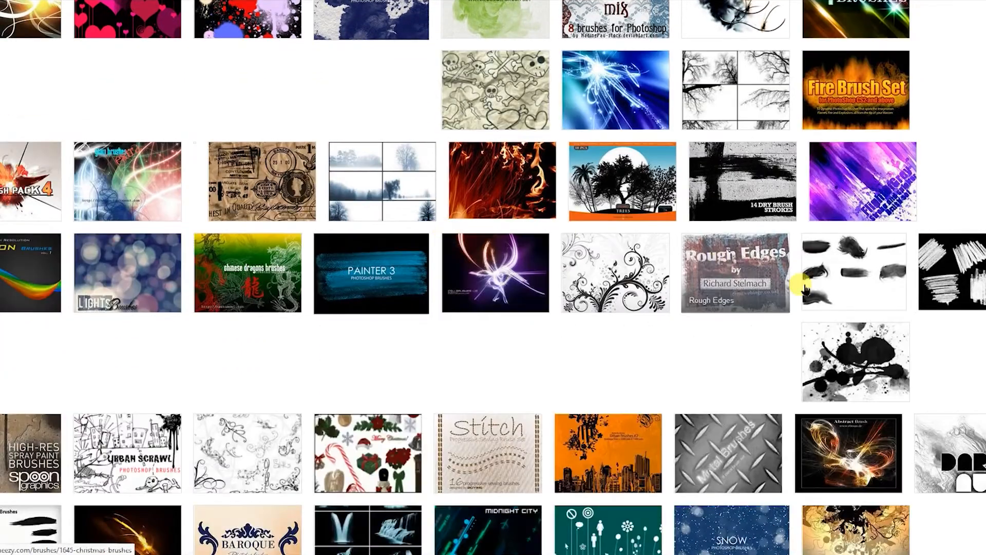
scroll(981, 274, "up", 2)
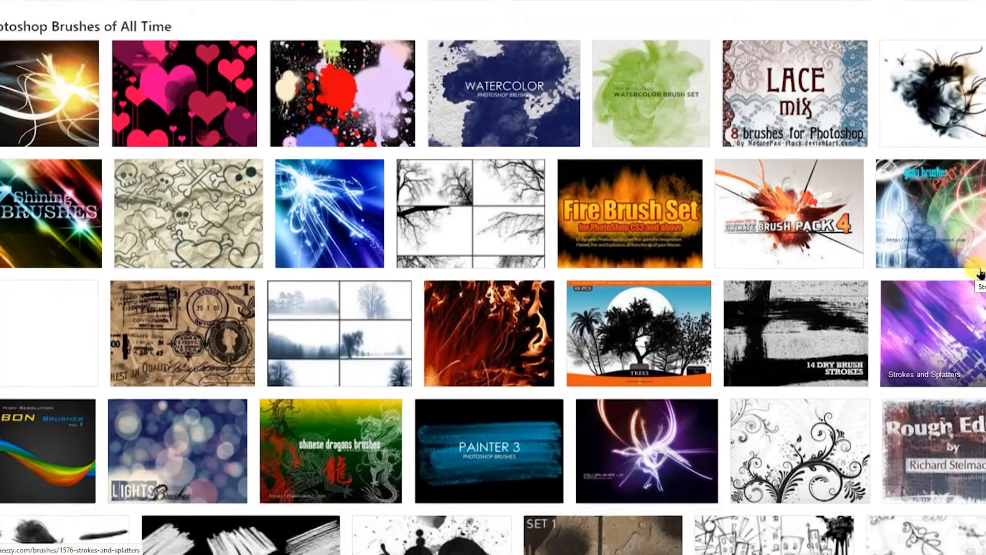
scroll(981, 274, "down", 3)
scroll(545, 278, "down", 3)
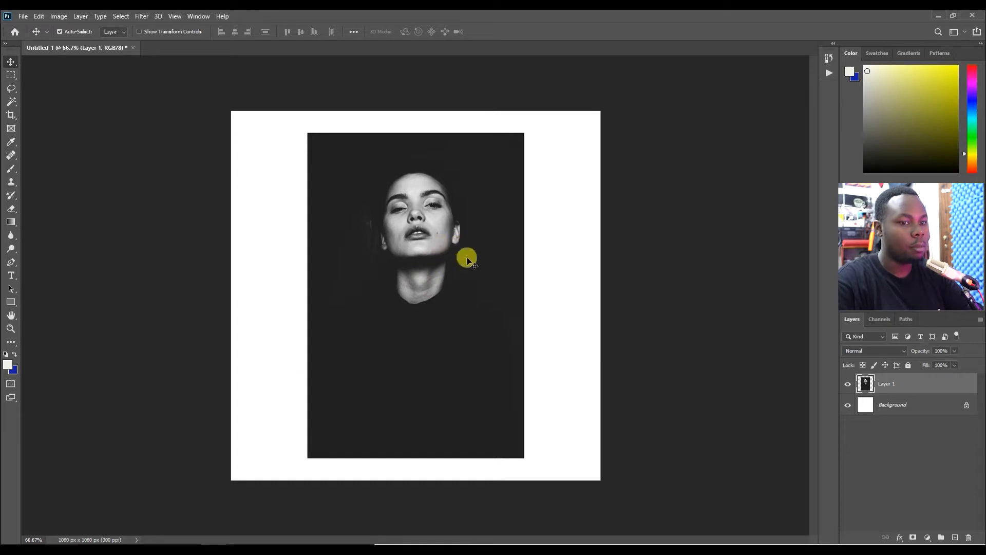
Hide the portrait layer and add a new blank layer above it.
left_click(847, 385)
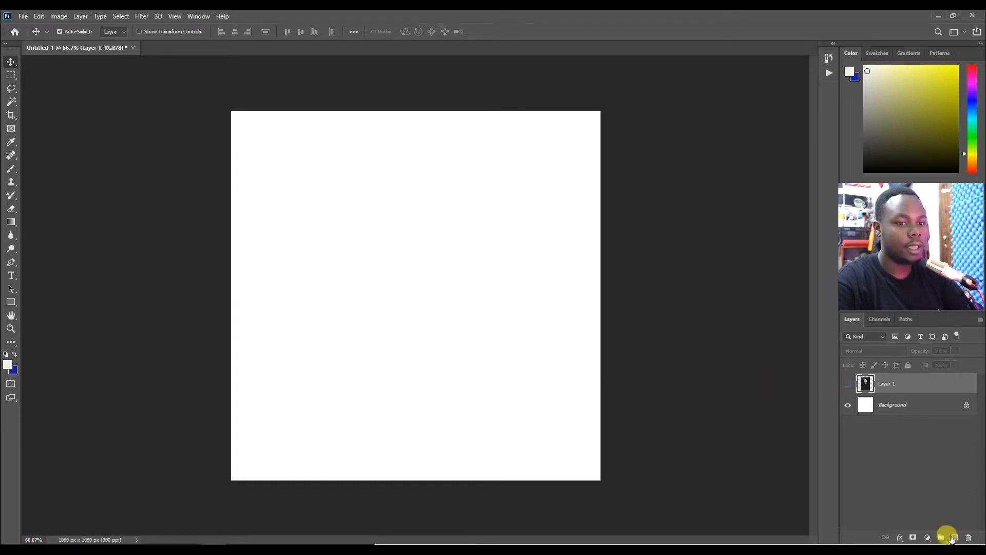
left_click(954, 538)
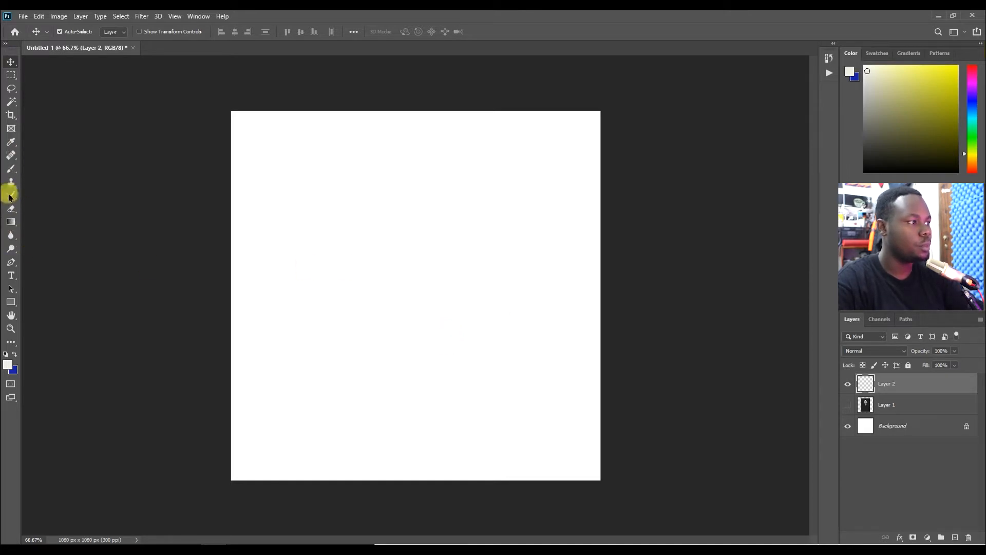
With the Brush tool, choose paint-stroke brush 28 from the installed paint stroke brush sets.
left_click(12, 171)
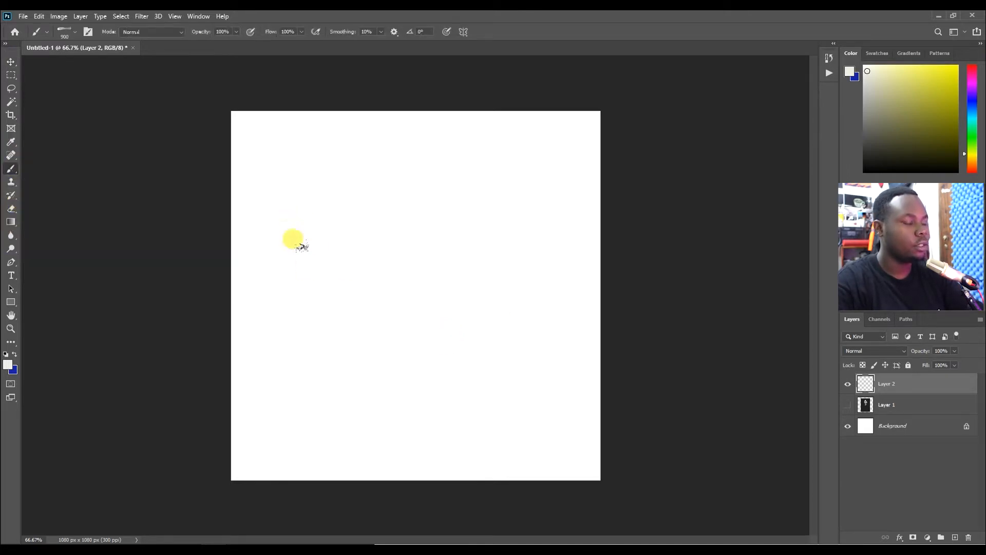
right_click(415, 295)
scroll(462, 403, "up", 5)
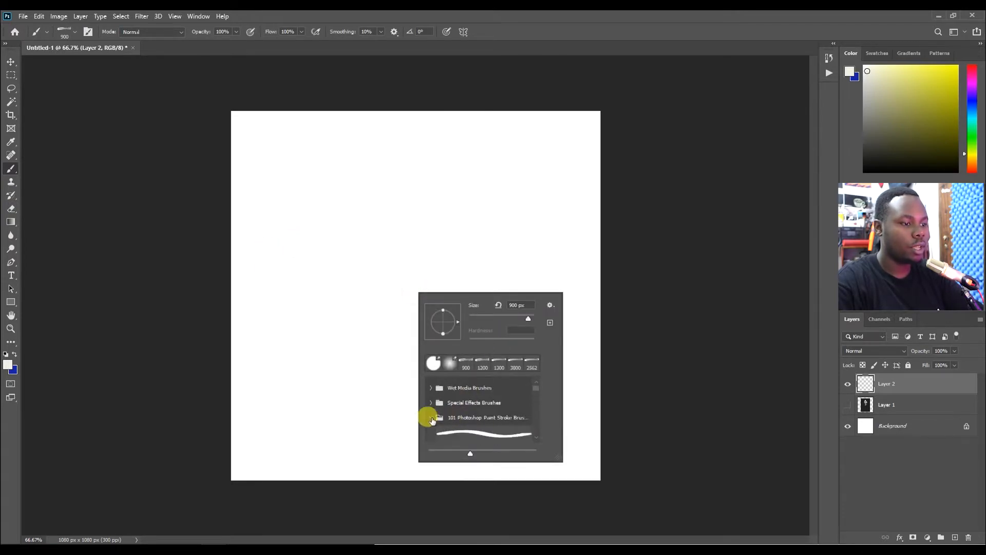
left_click(431, 419)
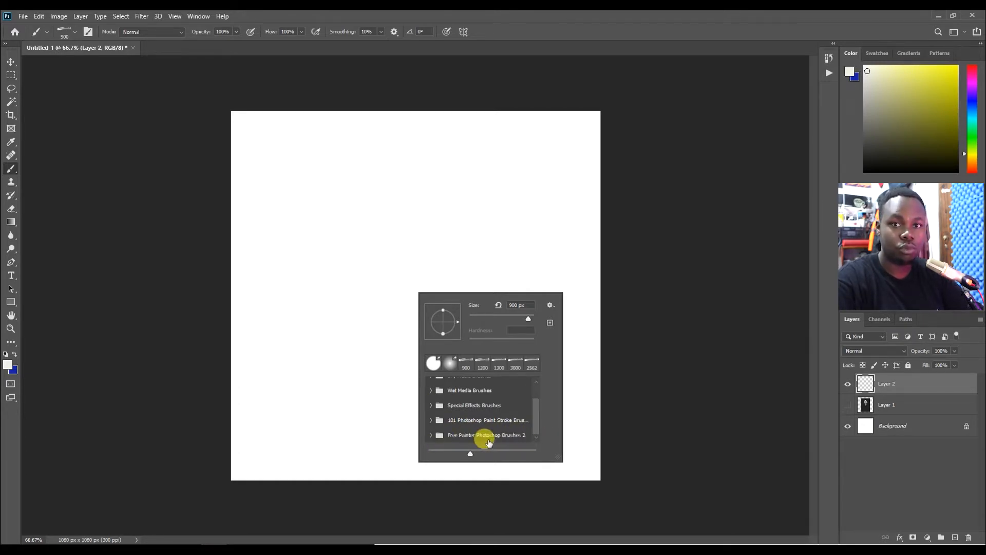
left_click(430, 434)
scroll(474, 420, "down", 10)
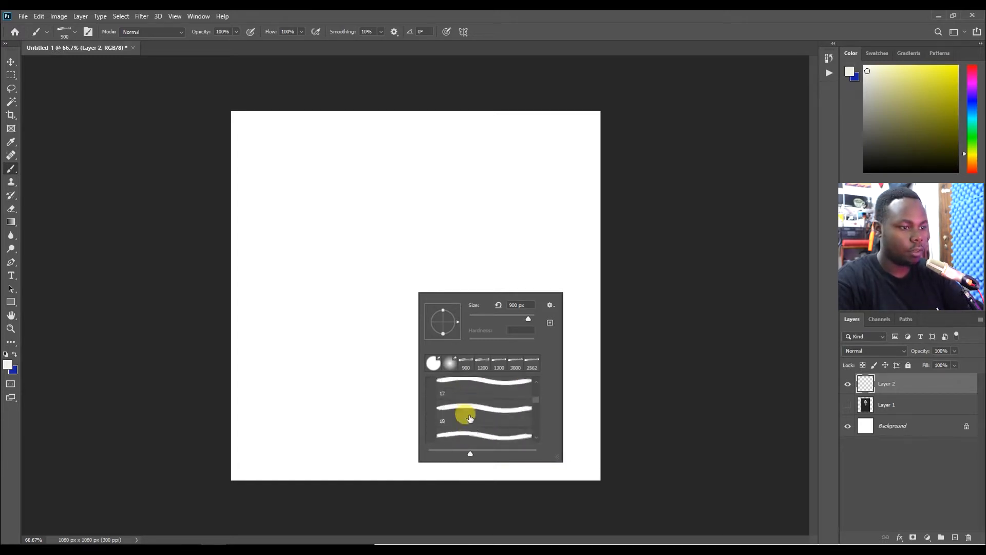
left_click(466, 421)
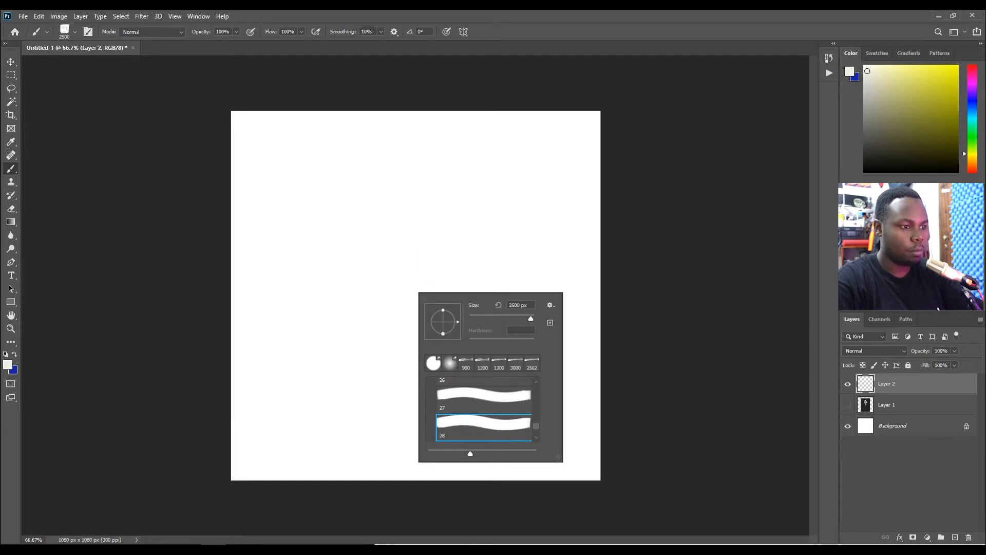
key("Return")
Switch to paint-stroke brush 27 and set its size to about 511 px.
right_click(333, 243)
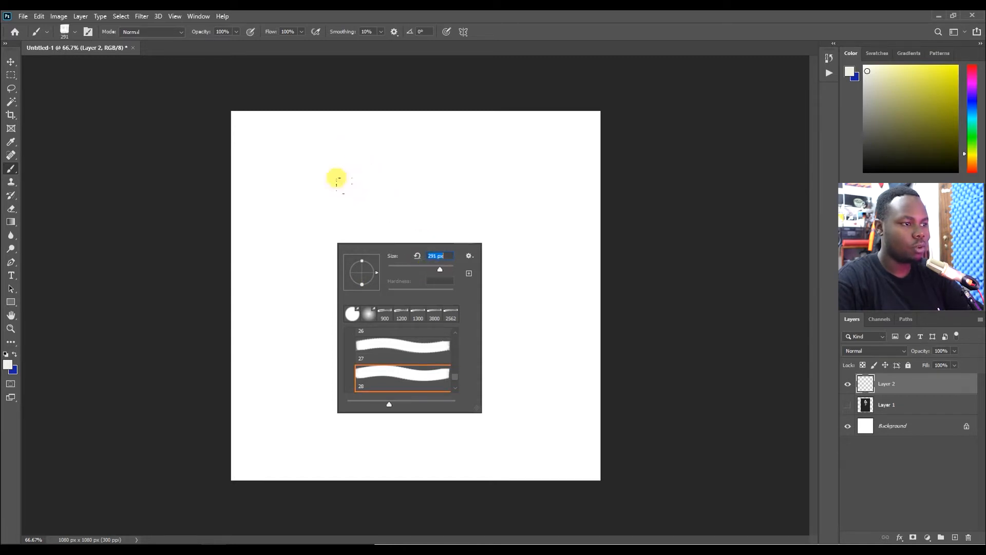
left_click(414, 356)
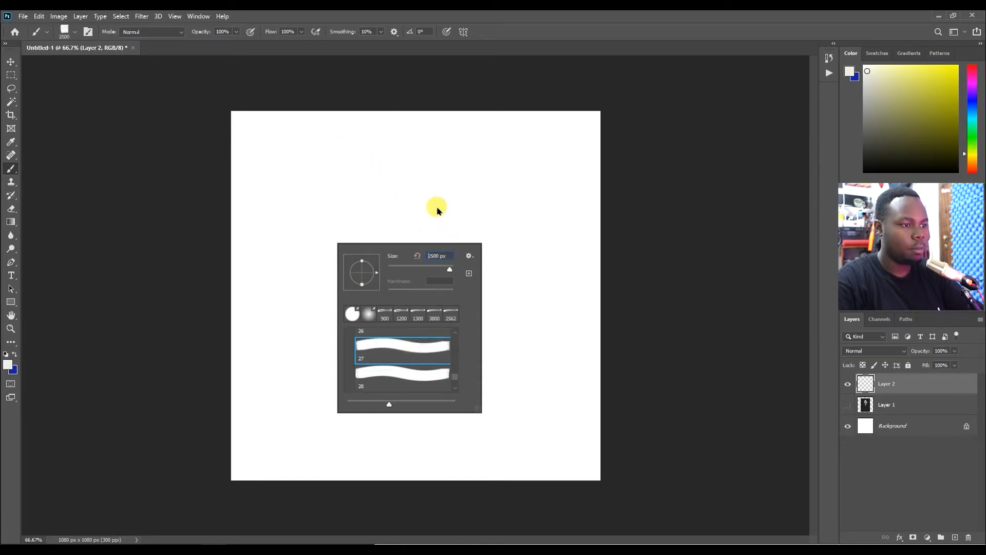
left_click(424, 266)
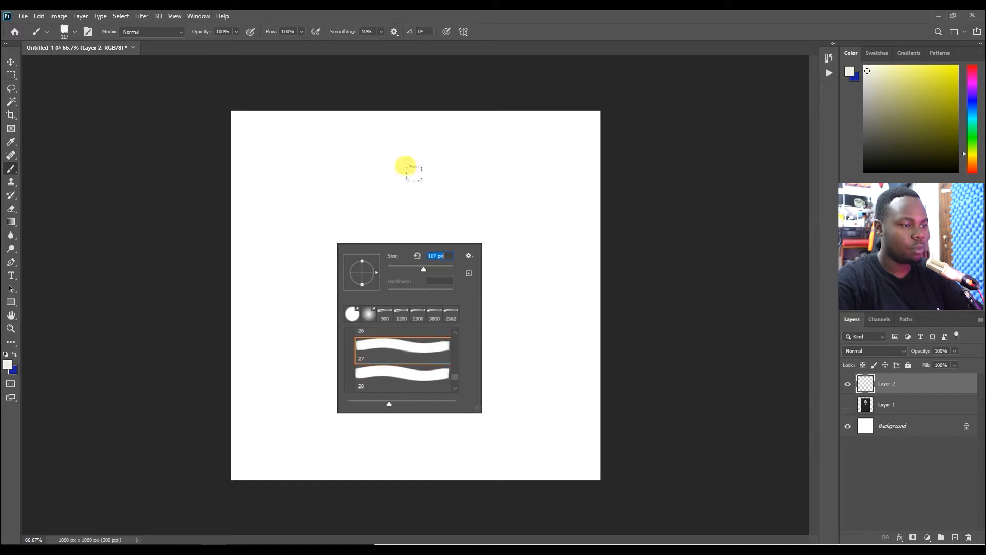
left_click_drag(440, 270, 441, 270)
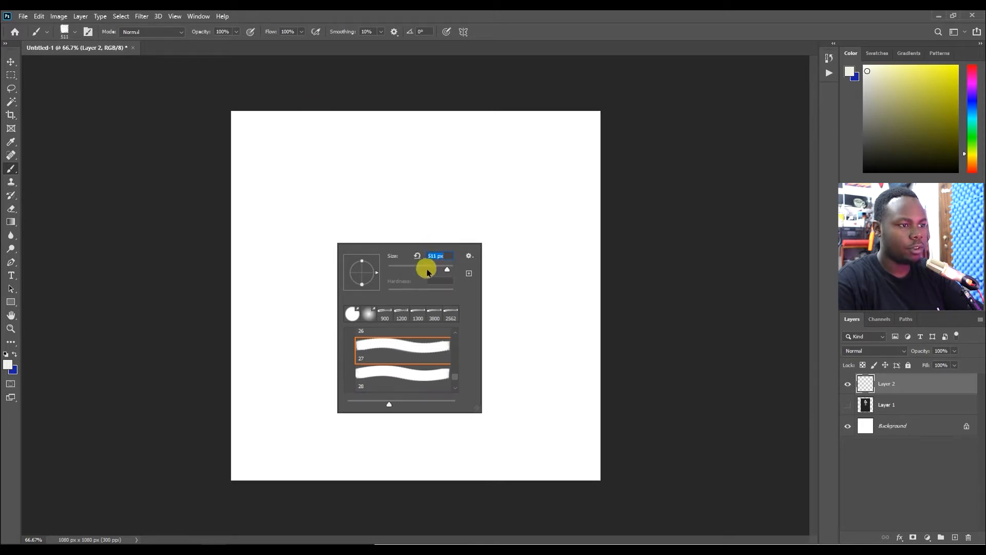
left_click(364, 193)
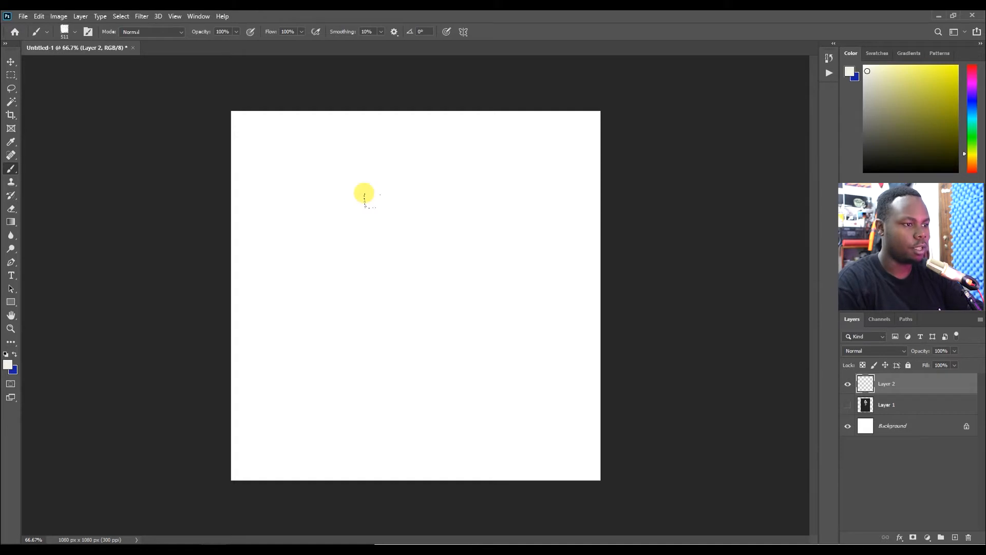
Paint a stroke on the new layer and undo it.
left_click(417, 293)
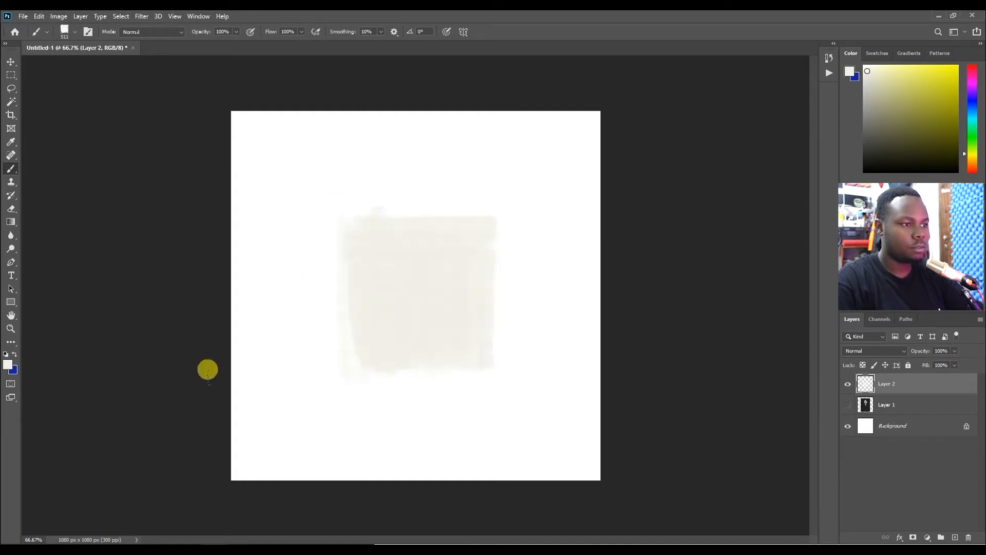
key("ctrl+z")
Set the foreground colour to a bright pink.
left_click(878, 147)
left_click_drag(878, 147, 852, 176)
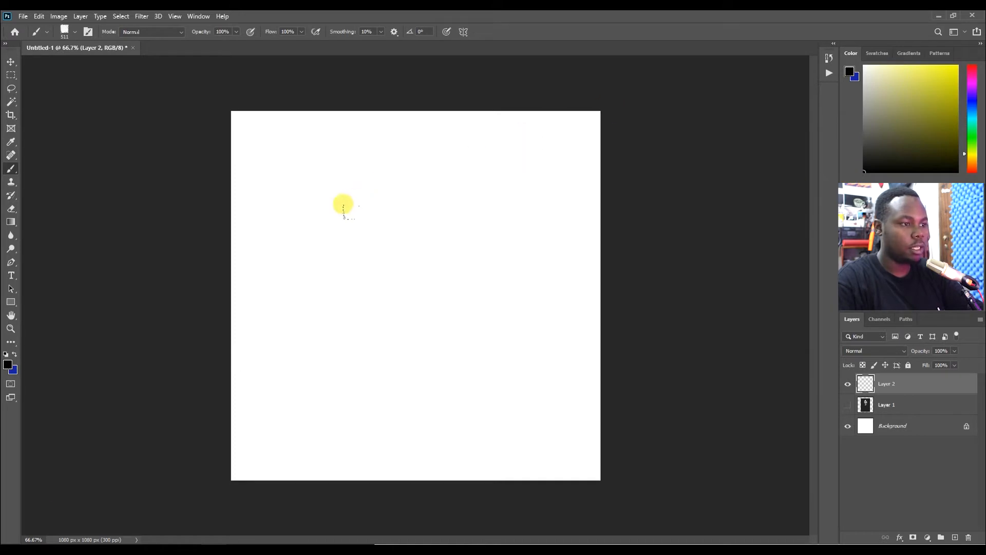
left_click(972, 77)
left_click_drag(949, 79, 957, 72)
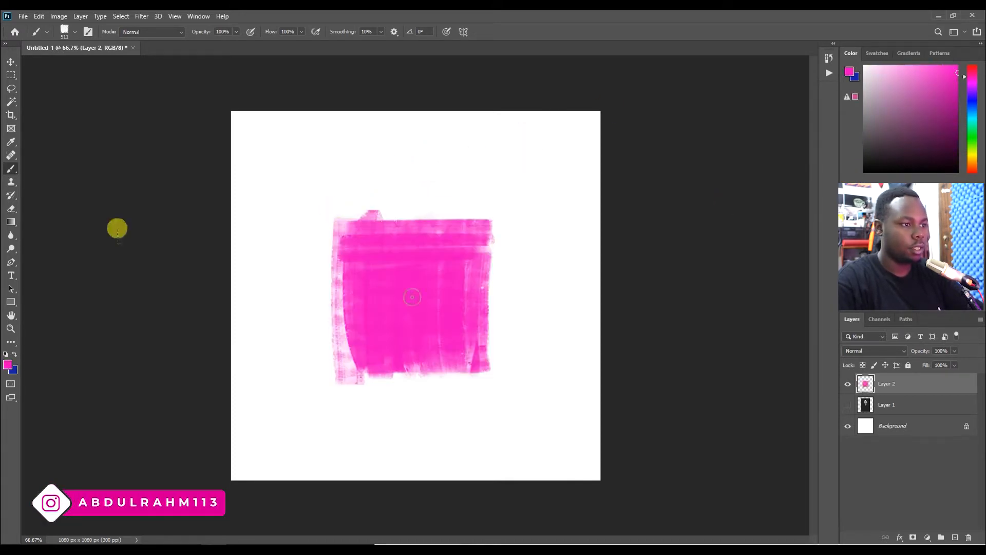
Show the portrait layer again and move it above the pink paint layer.
key("v")
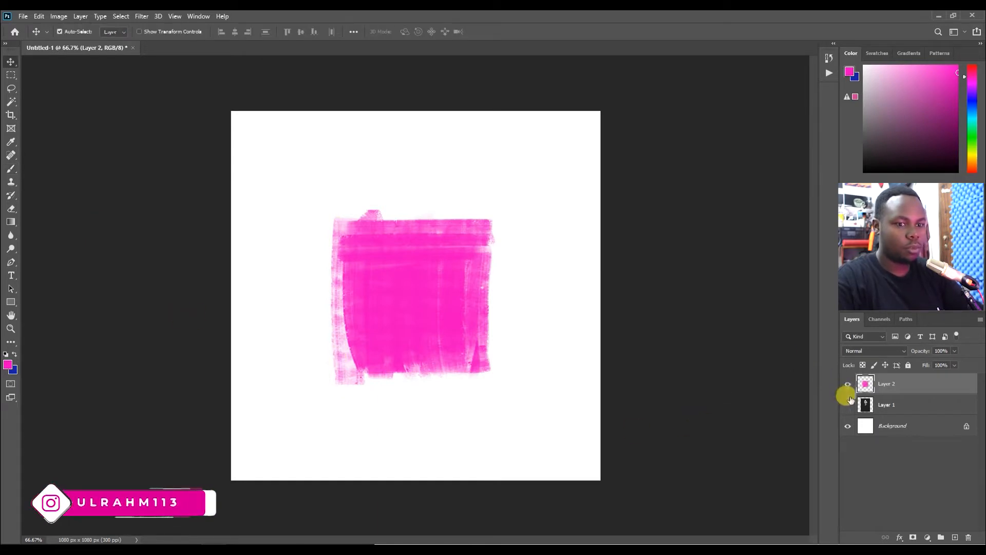
left_click(847, 405)
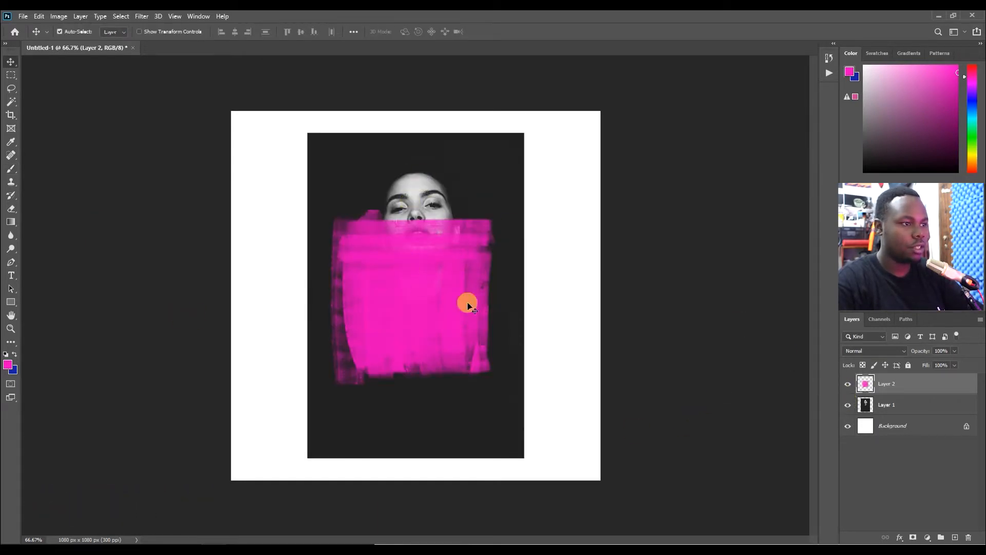
left_click(897, 403)
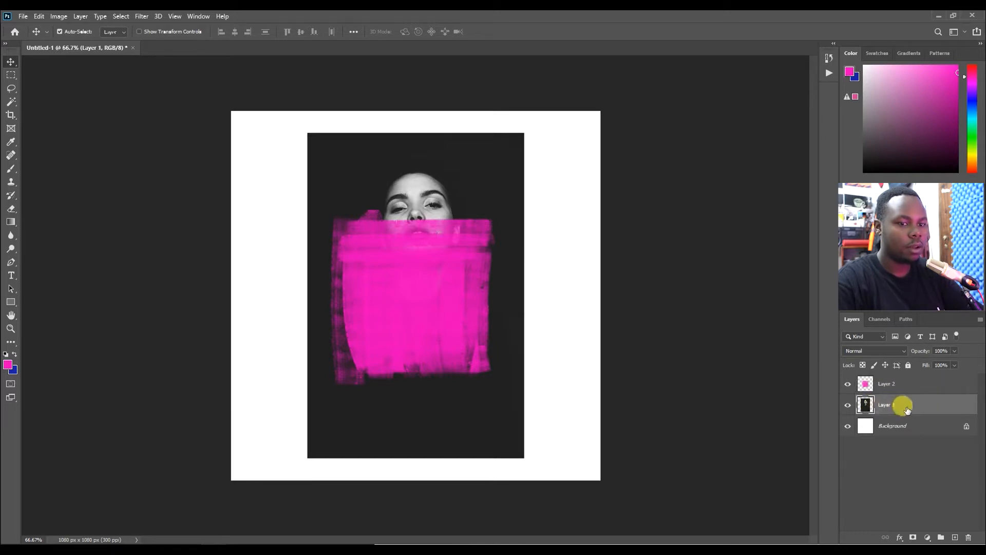
left_click_drag(907, 407, 902, 378)
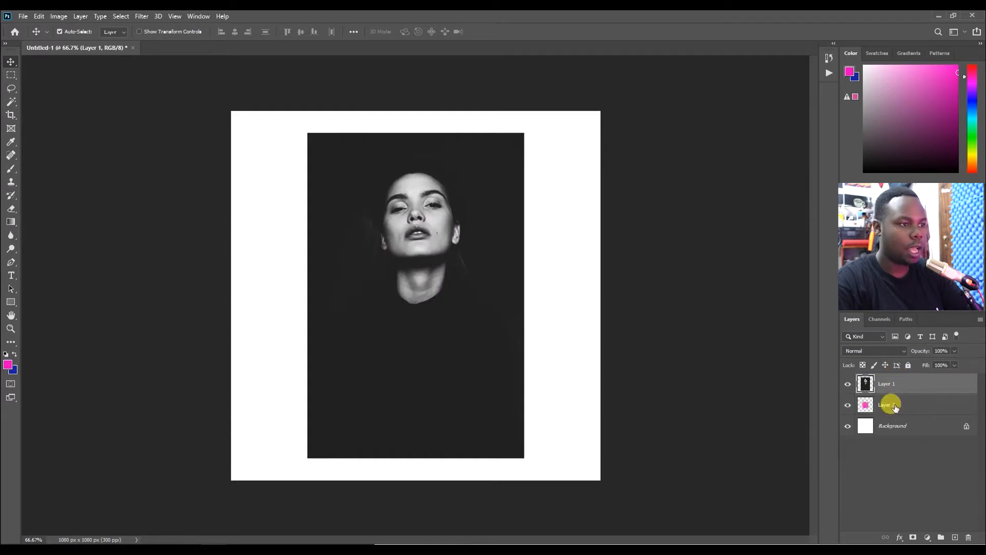
Clip the portrait layer to the pink paint layer below it with a clipping mask.
right_click(933, 389)
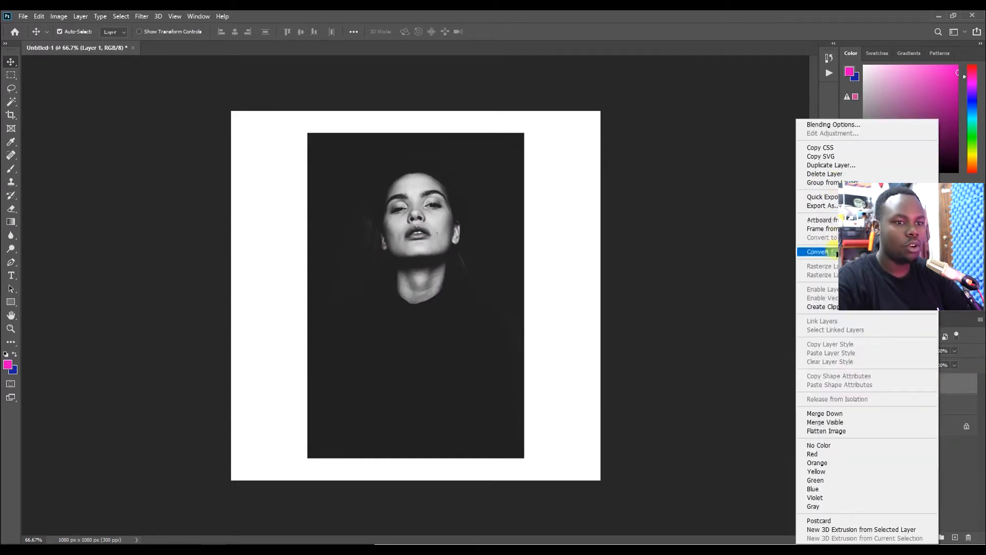
left_click(821, 307)
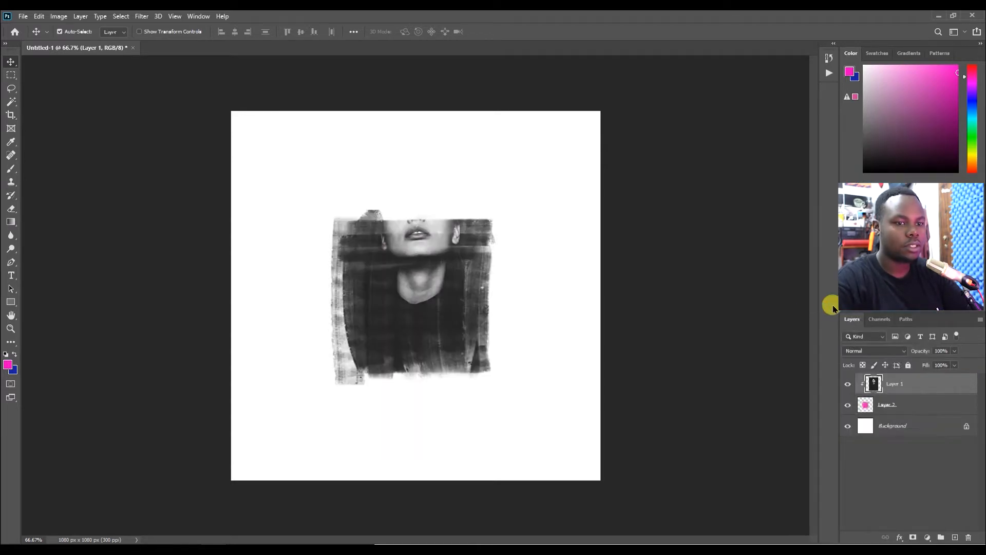
Move the clipped portrait down so the face sits inside the pink brush strokes.
left_click_drag(429, 280, 432, 340)
left_click_drag(509, 304, 442, 257)
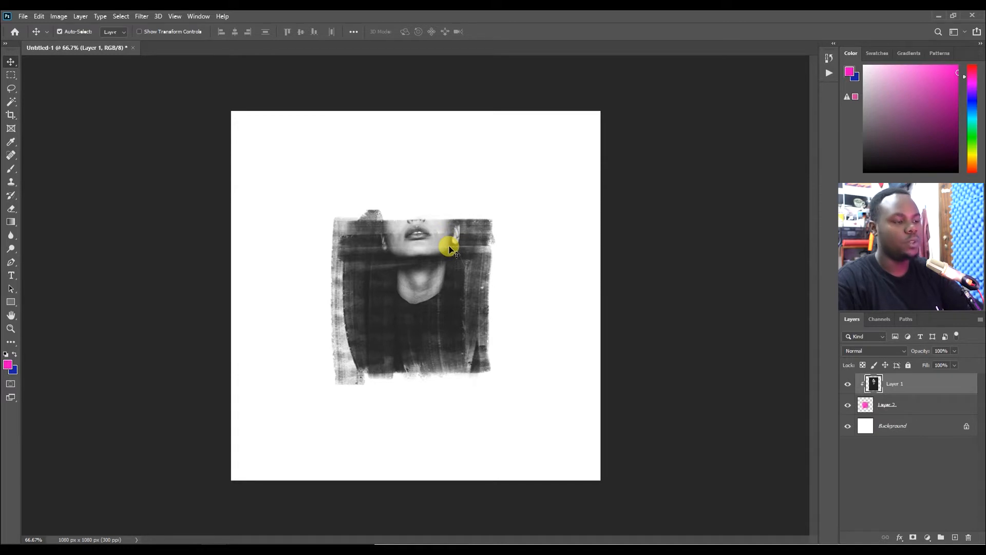
key("ctrl")
key("ctrl")
left_click_drag(446, 250, 445, 311)
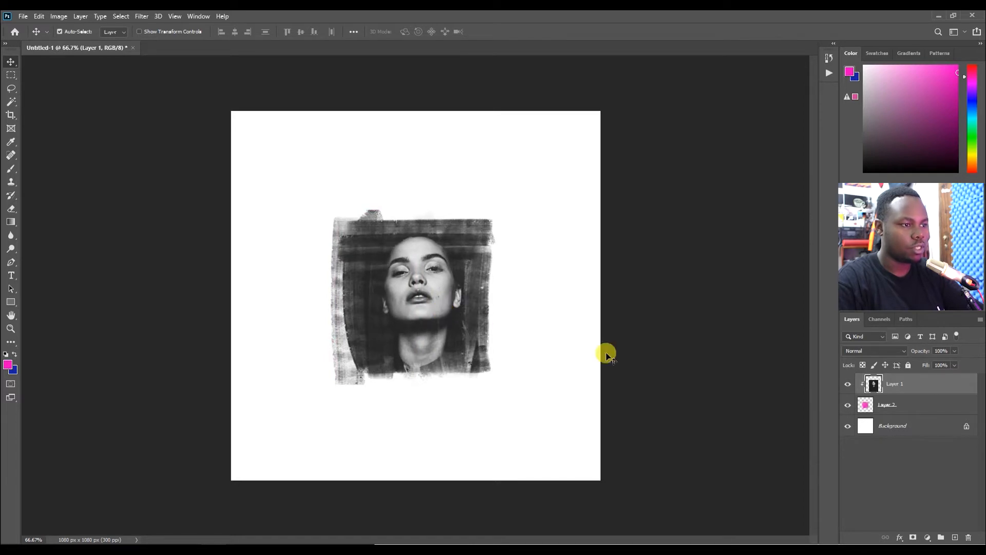
key("ctrl")
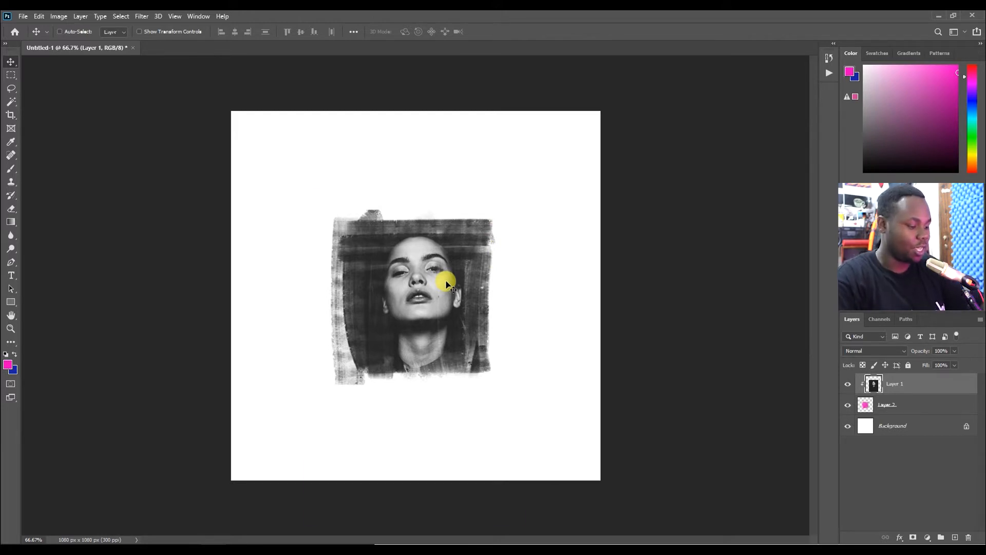
Scale the pink paint layer up proportionally to about 134% with Free Transform.
left_click(887, 404)
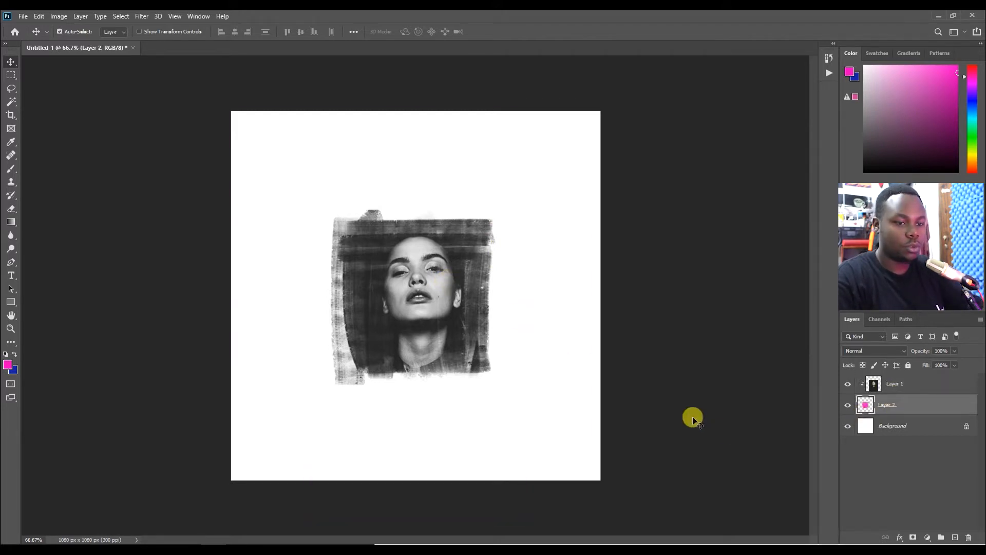
key("ctrl+t")
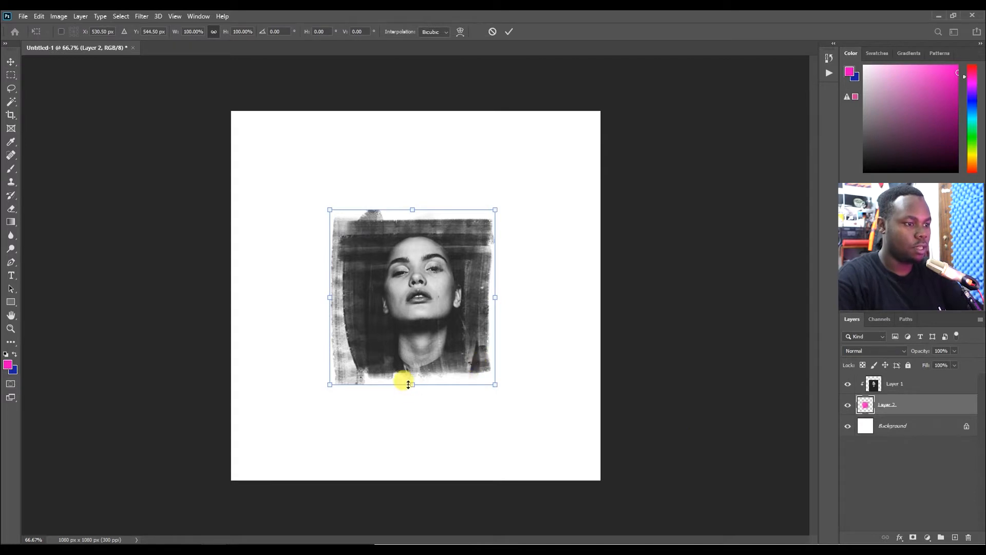
left_click_drag(413, 382, 415, 411)
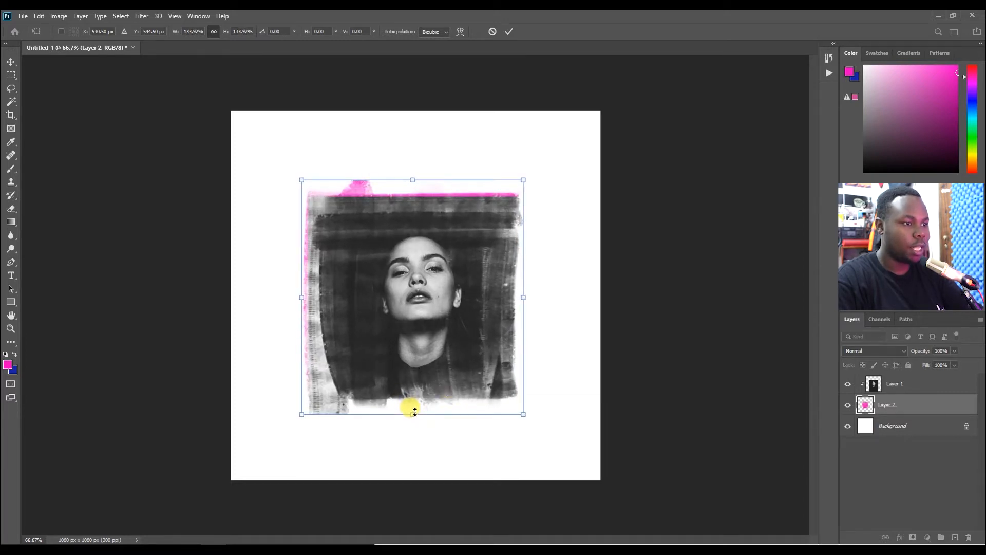
key("Return")
Nudge the clipped portrait slightly upward within the strokes.
left_click(902, 384)
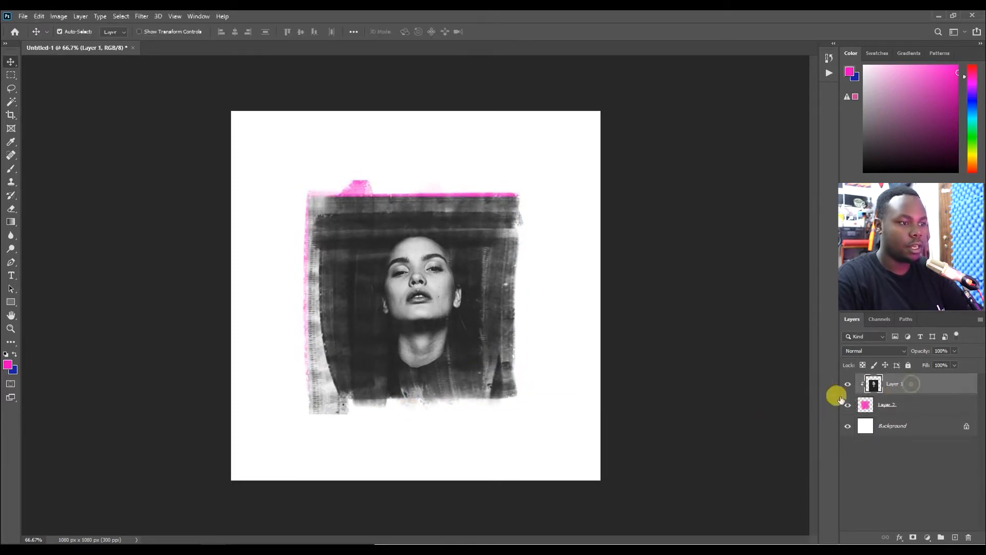
left_click_drag(443, 337, 441, 316)
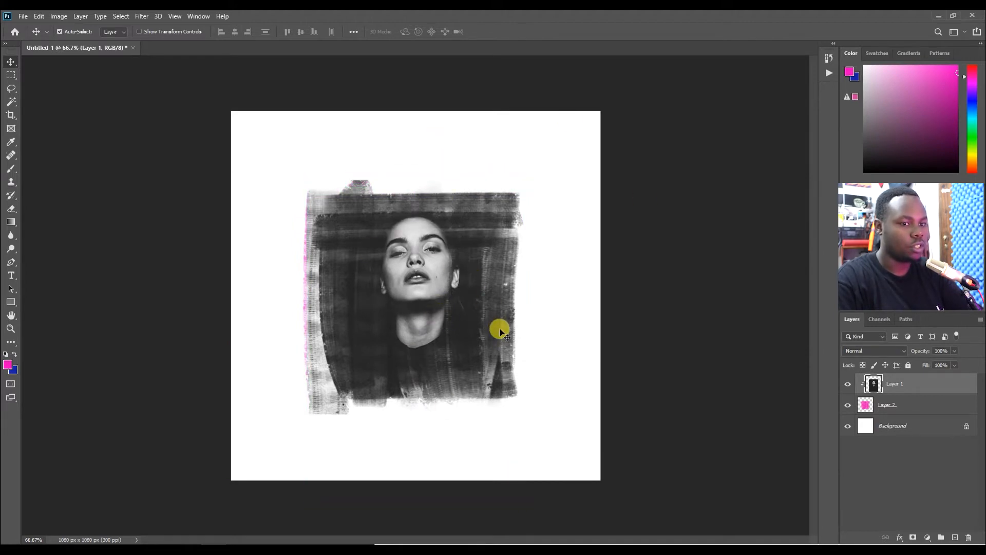
Sample the portrait's dark backdrop colour with the Eyedropper and fill the Background layer with it.
key("i")
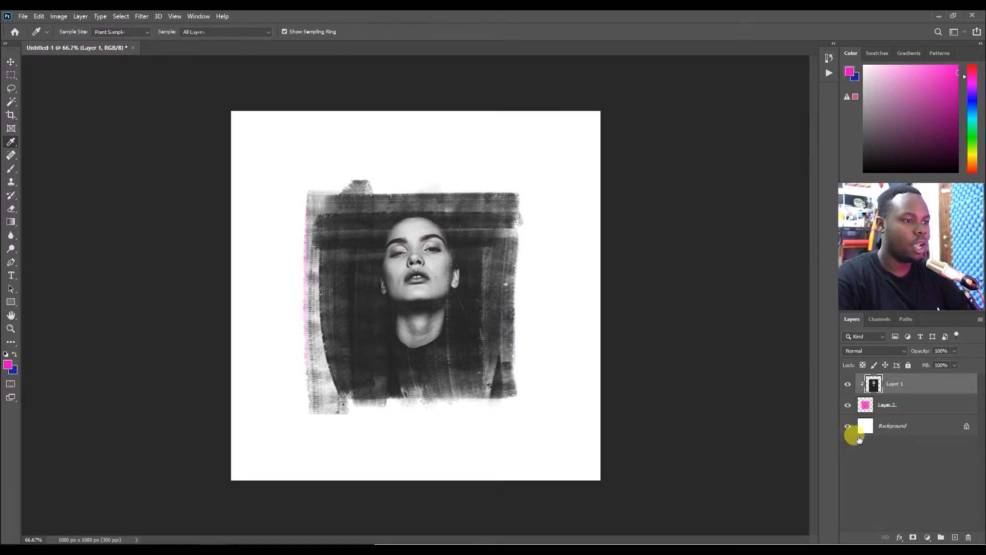
left_click(846, 404)
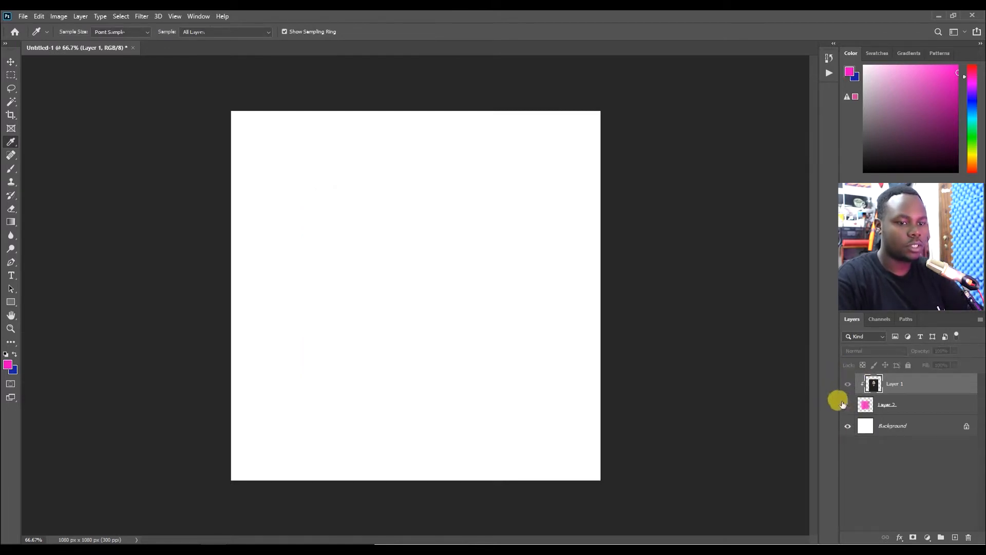
left_click(847, 385)
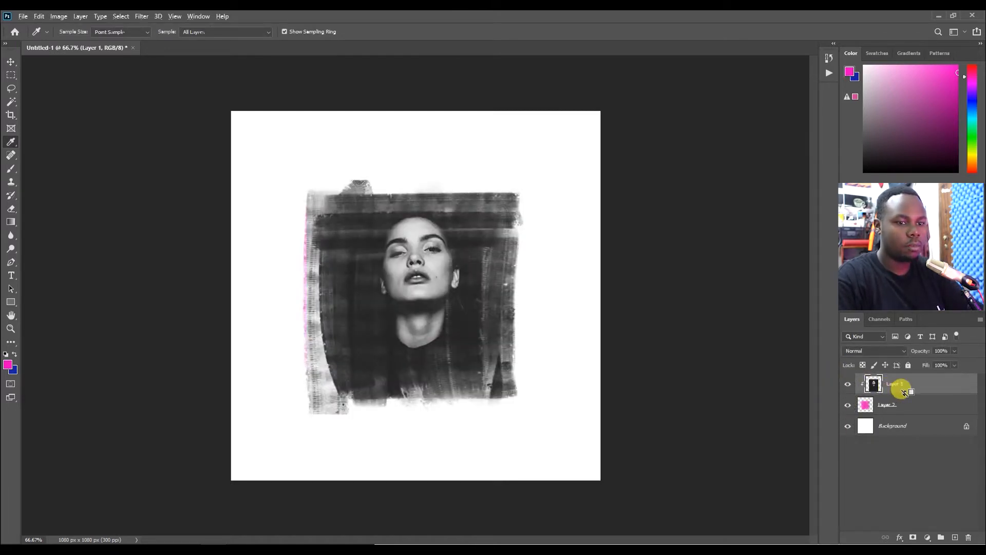
left_click(904, 393, "alt")
left_click(476, 406)
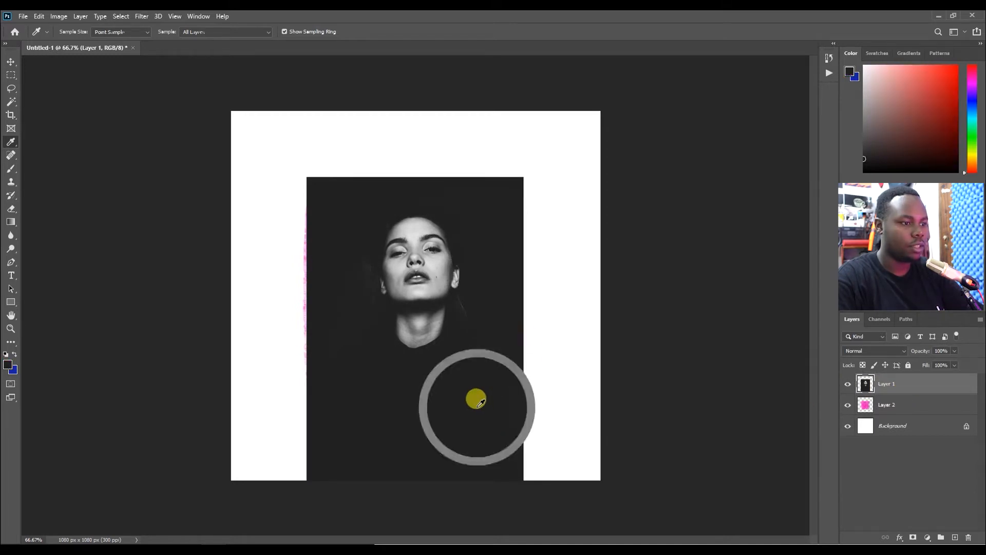
left_click(465, 376)
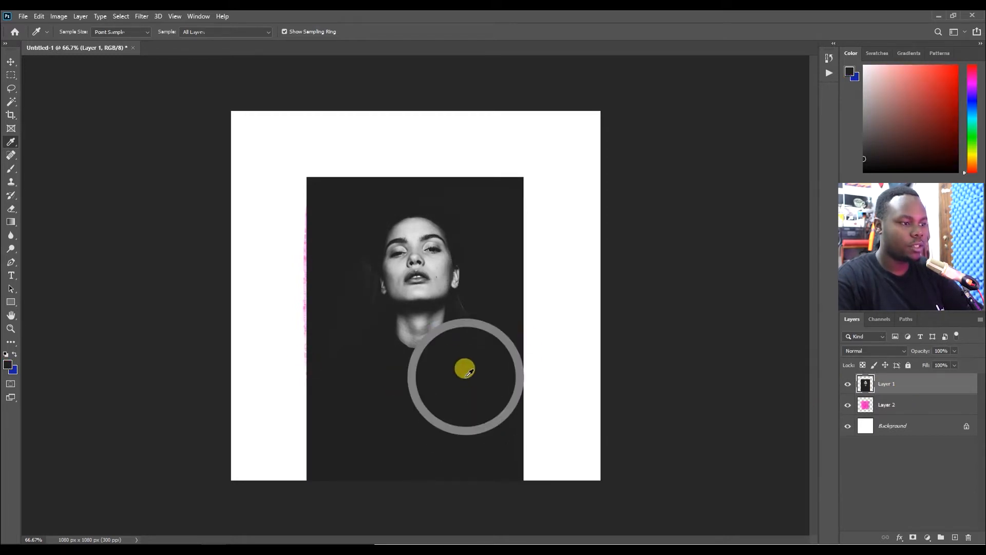
left_click(912, 393, "alt")
left_click(899, 424)
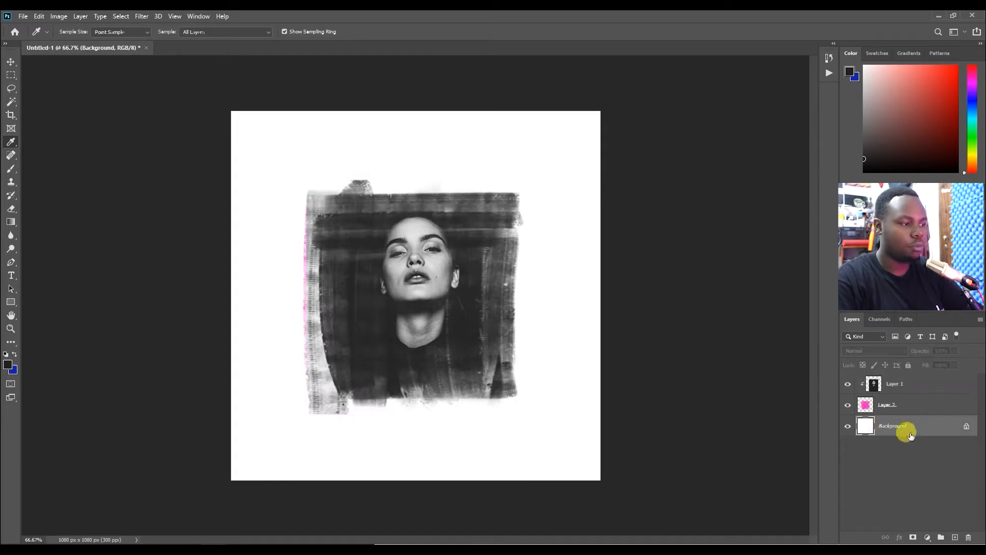
key("x")
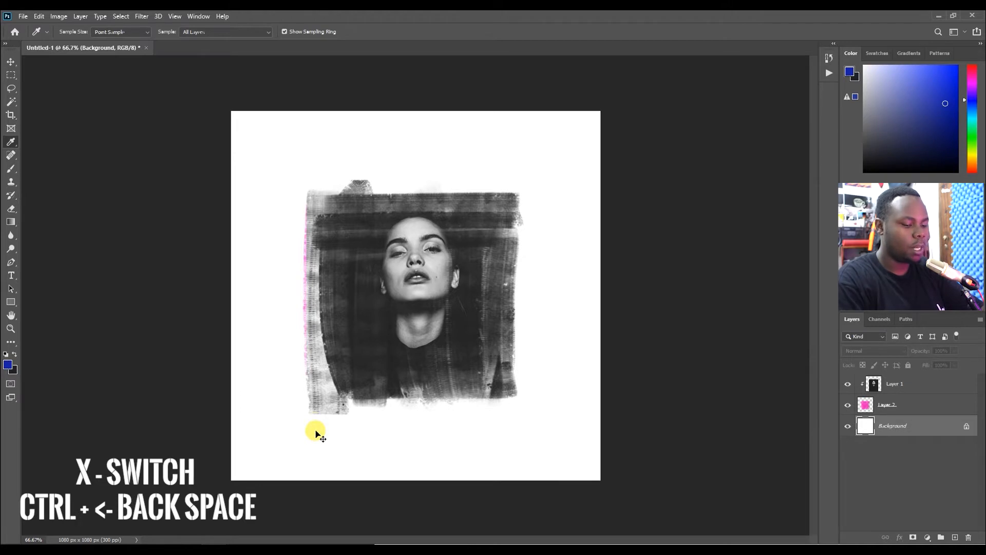
key("ctrl+BackSpace")
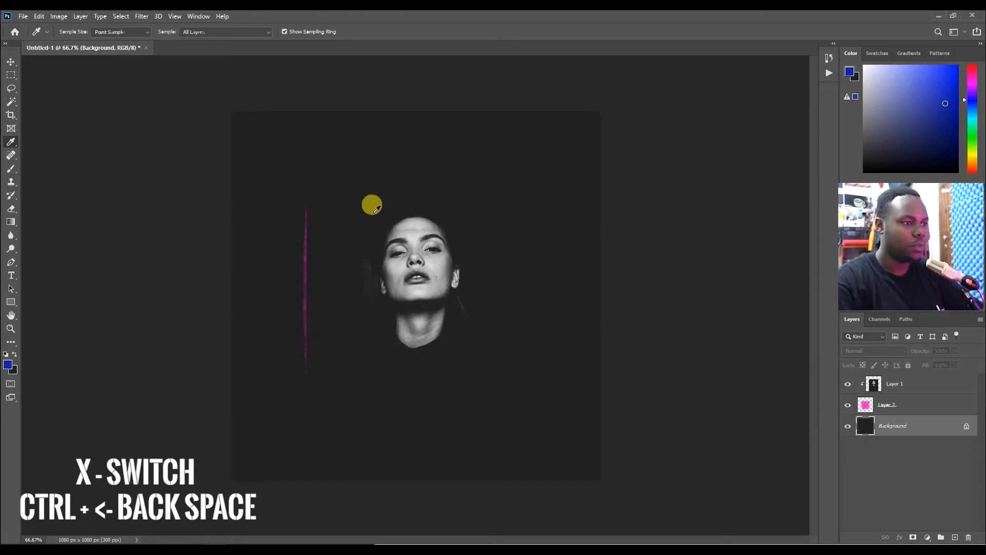
Apply Levels to the Background layer with the midtone input set to 0.53.
key("v")
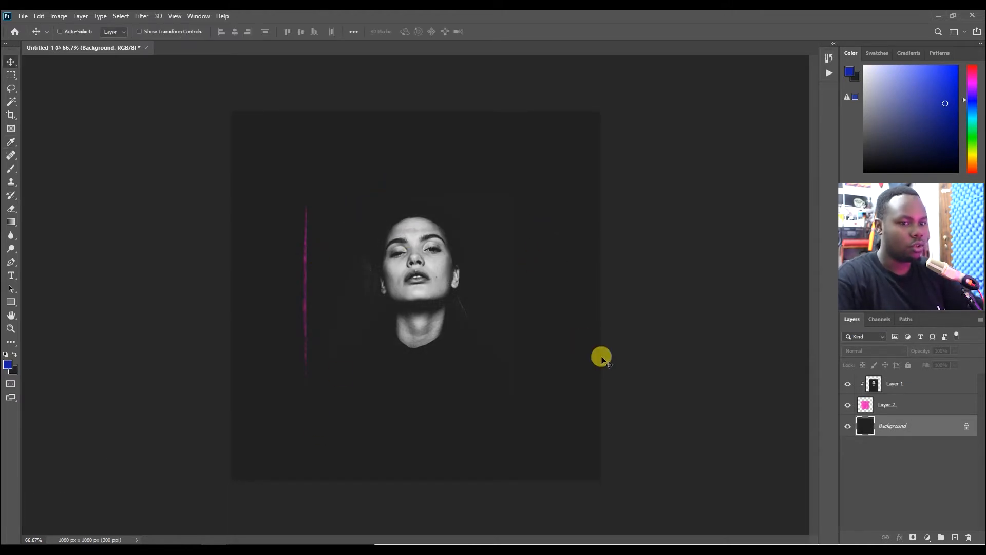
key("ctrl+l")
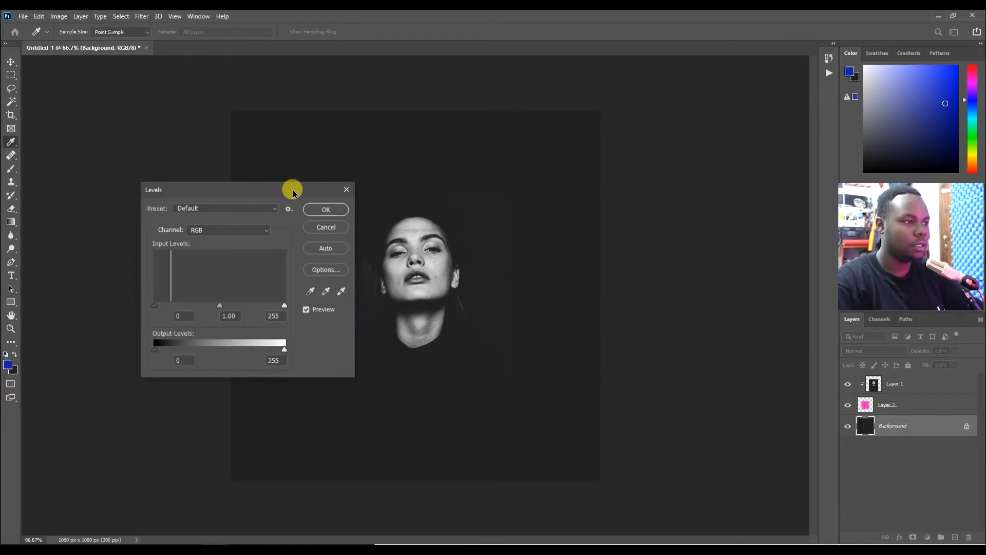
left_click_drag(293, 189, 709, 204)
left_click_drag(639, 305, 646, 306)
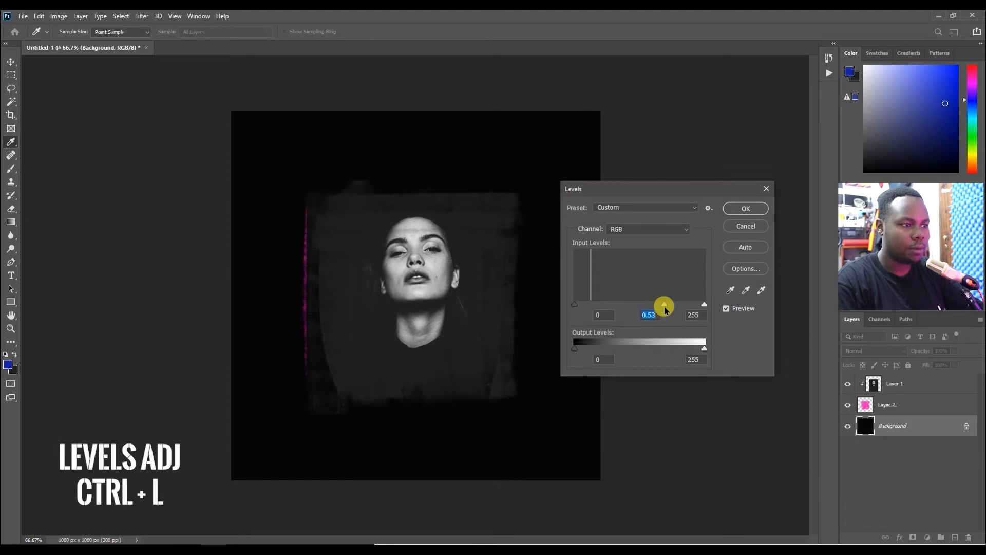
left_click(737, 205)
Enlarge the portrait slightly with Free Transform and reposition it within the strokes.
left_click(492, 319)
left_click_drag(492, 318, 489, 316)
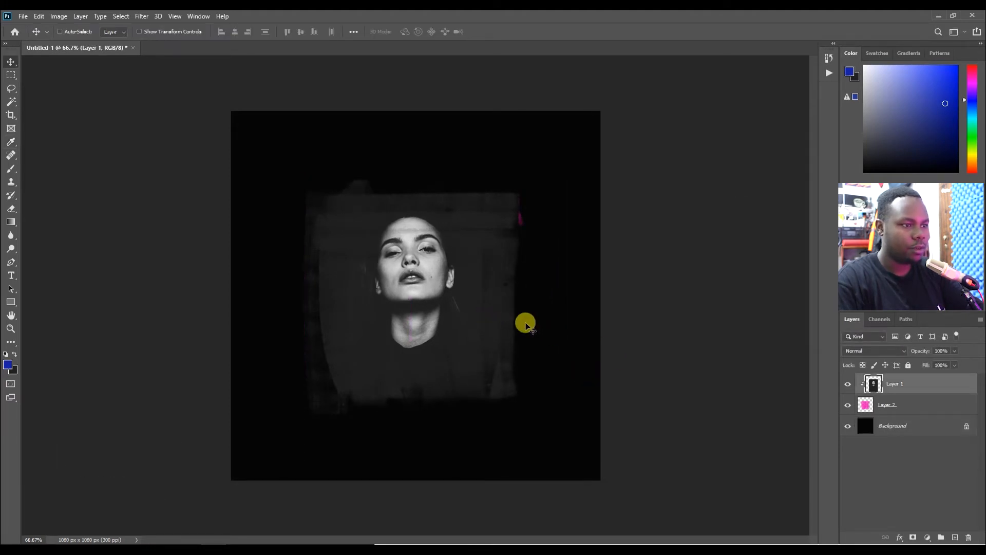
key("ctrl")
key("ctrl")
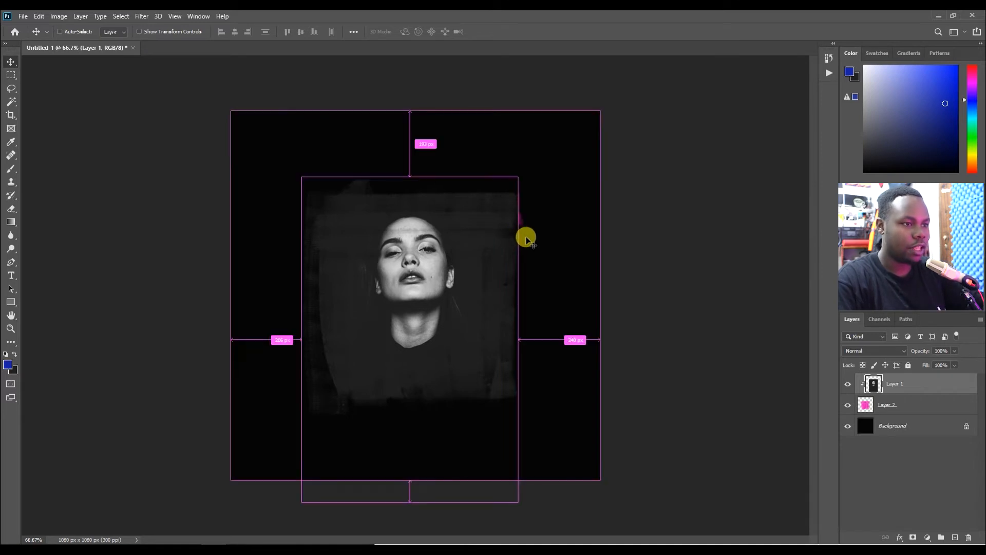
key("ctrl+t")
left_click_drag(518, 176, 523, 168)
key("Return")
left_click_drag(477, 260, 449, 307)
Select the portrait and pink paint layers together and merge them into one layer.
left_click(888, 403, "shift")
left_click_drag(465, 352, 470, 351)
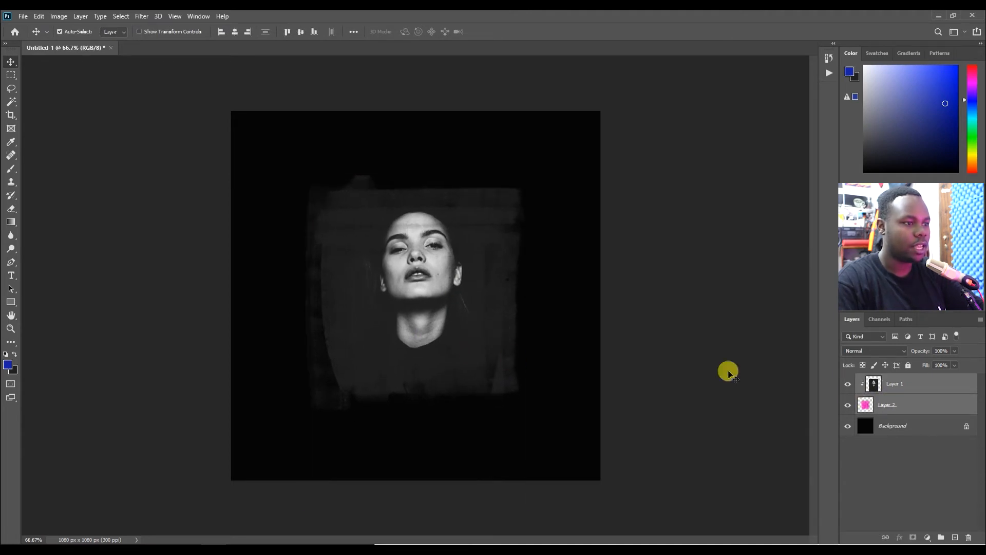
right_click(918, 405)
left_click(832, 410)
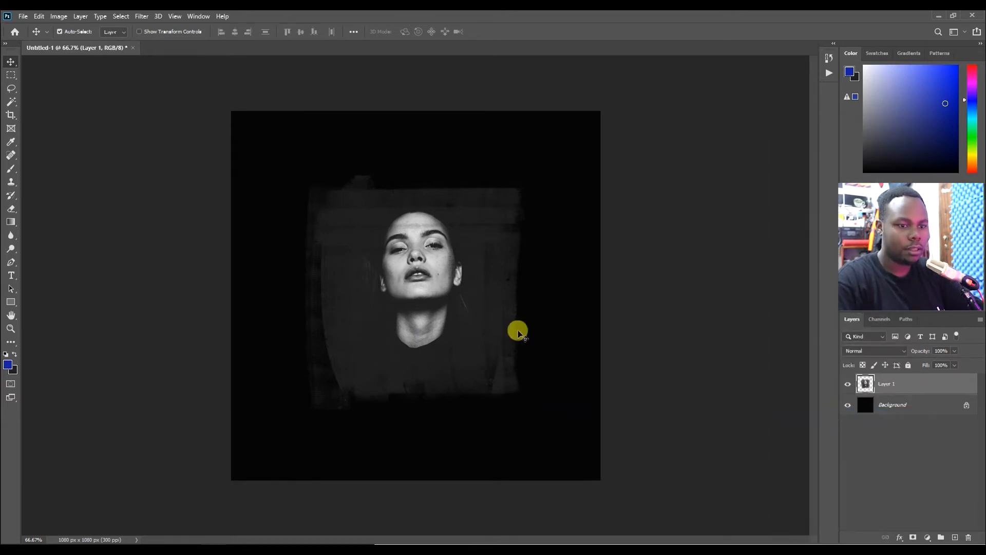
Switch to the Brush tool with paint-stroke brush 26 at a size of 2500 px.
key("b")
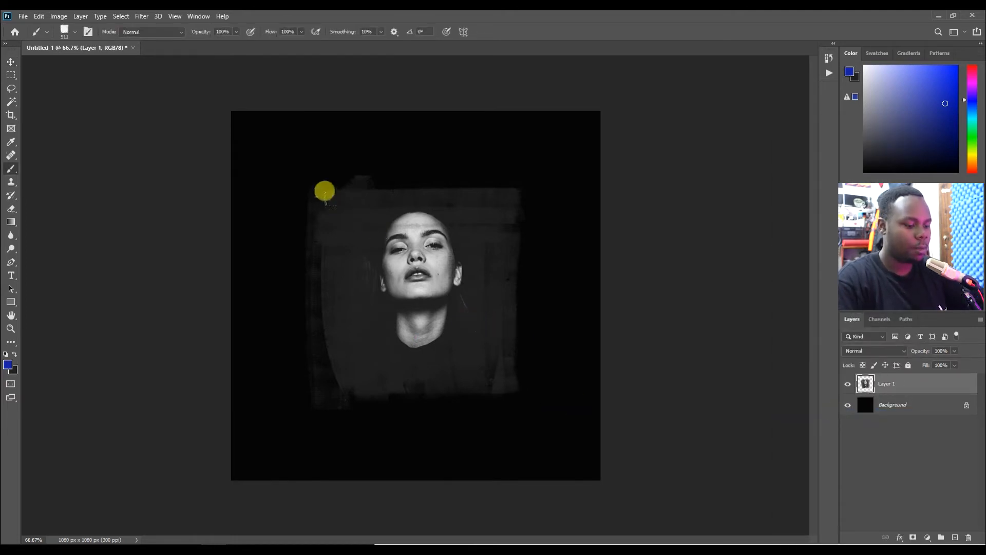
right_click(292, 205)
scroll(451, 409, "up", 1)
scroll(456, 417, "up", 1)
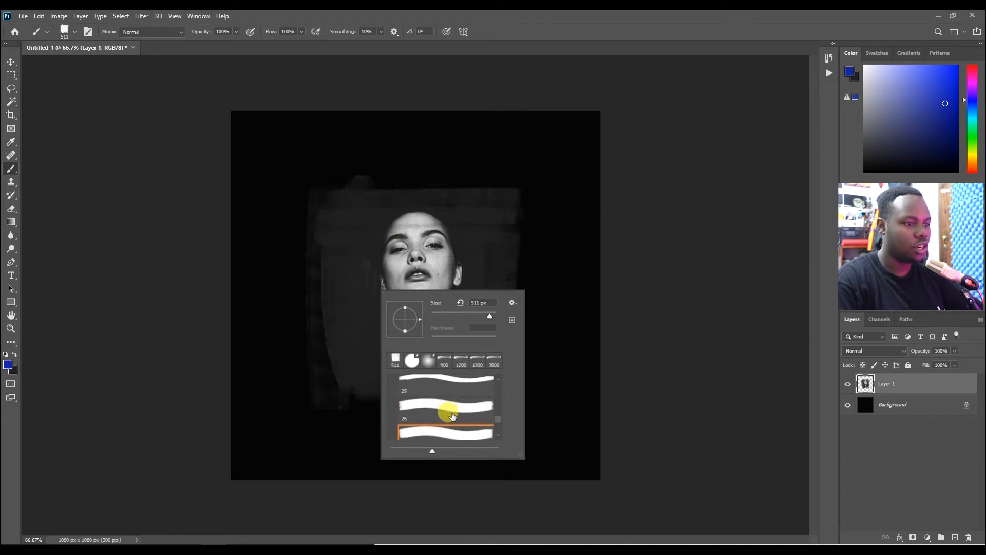
left_click(440, 407)
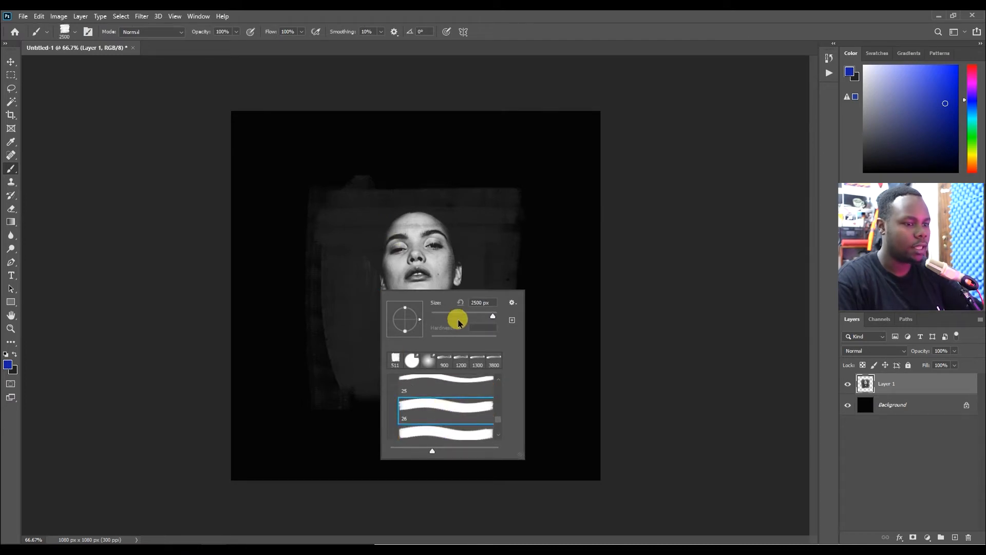
key("Return")
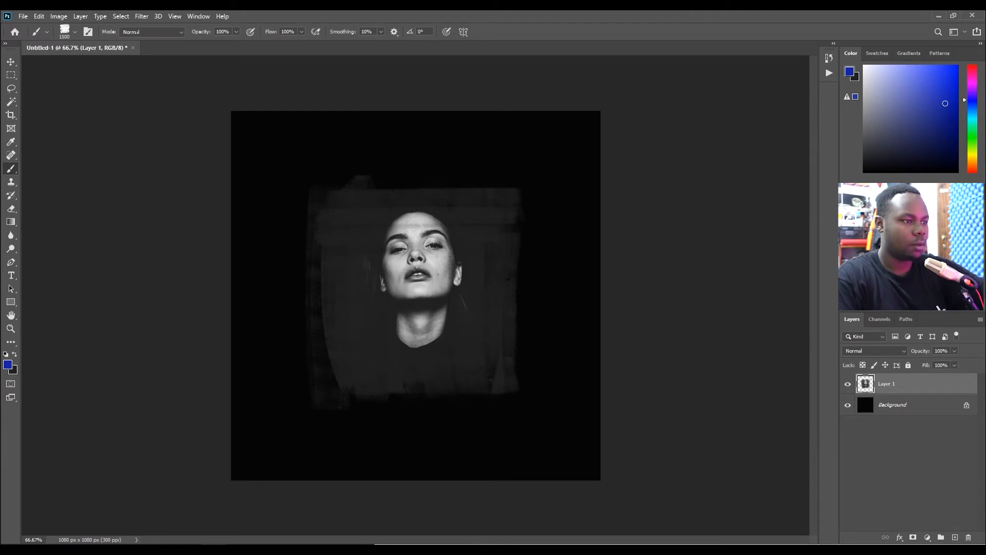
Set the foreground colour to a bright orange.
left_click_drag(971, 131, 979, 168)
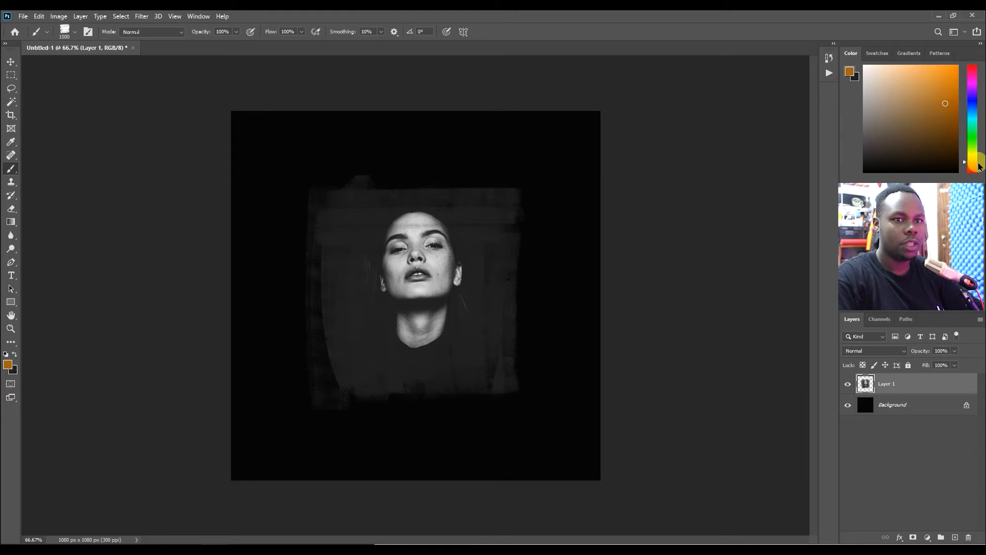
left_click_drag(950, 105, 958, 64)
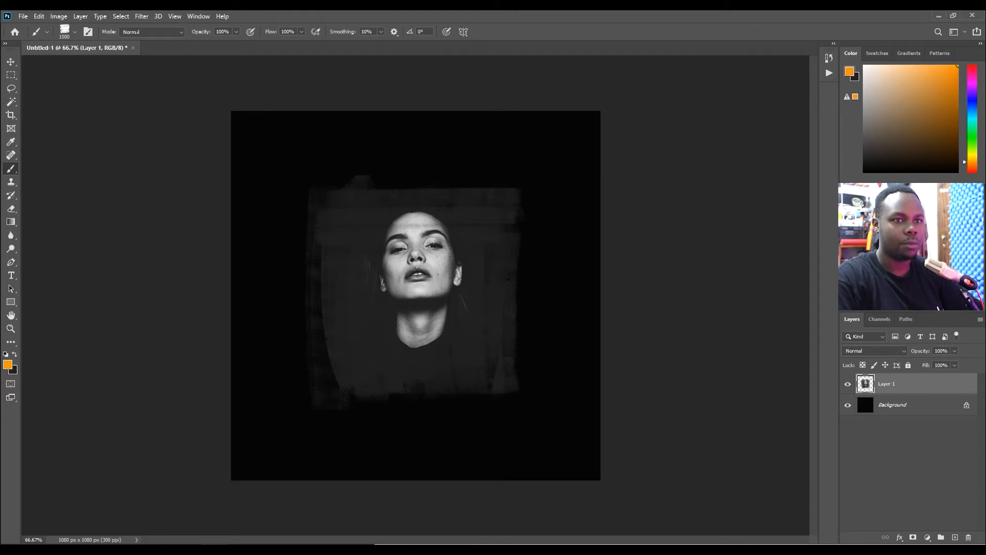
Paint an orange stroke over the merged layer and undo it.
left_click(127, 312)
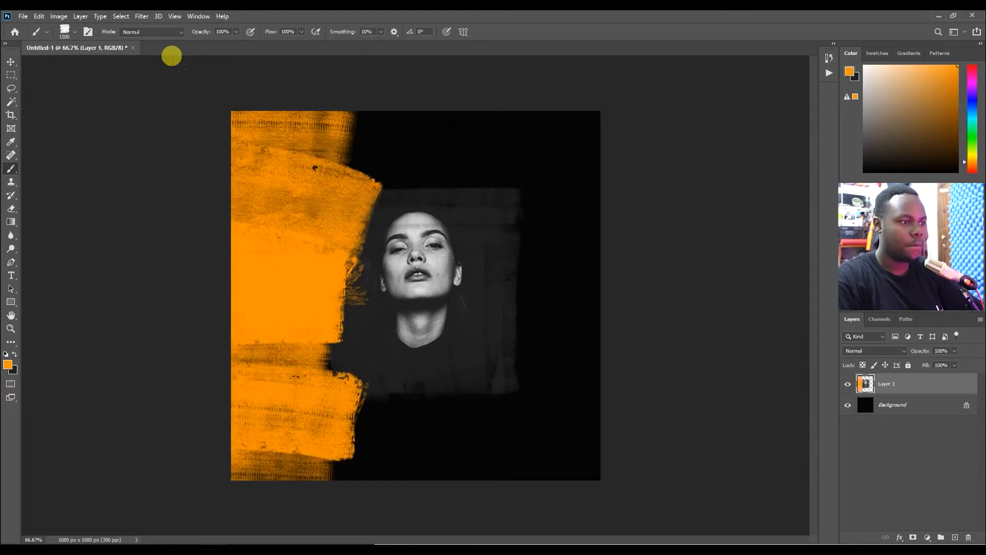
key("v")
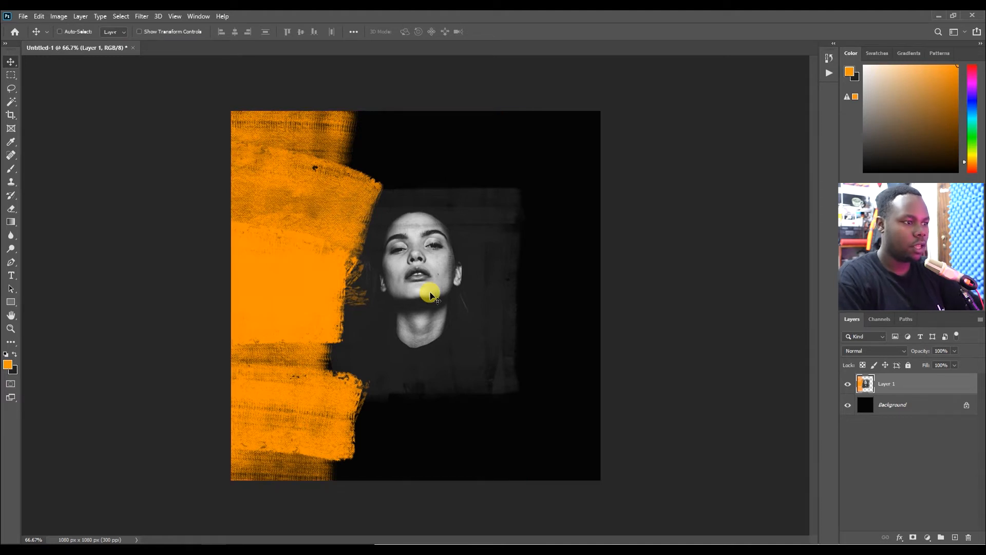
key("ctrl+z")
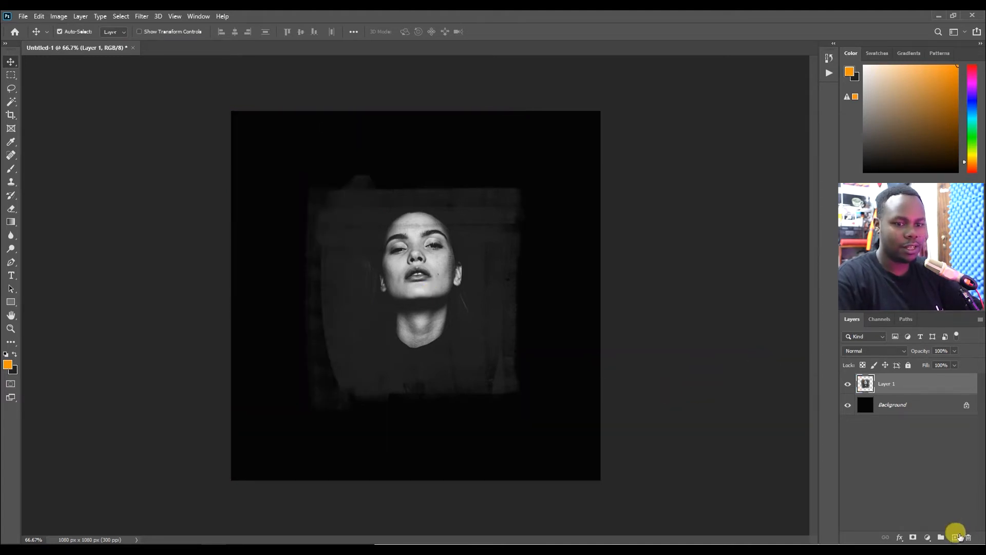
Create a new empty layer above the merged portrait layer.
left_click(954, 537)
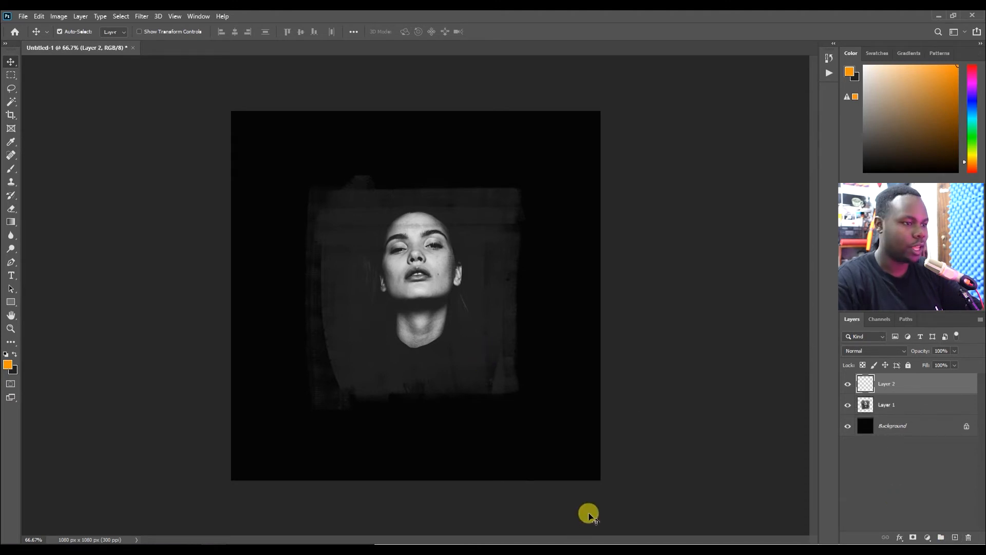
Paint large orange brush strokes down the left side of the canvas on the new layer.
key("b")
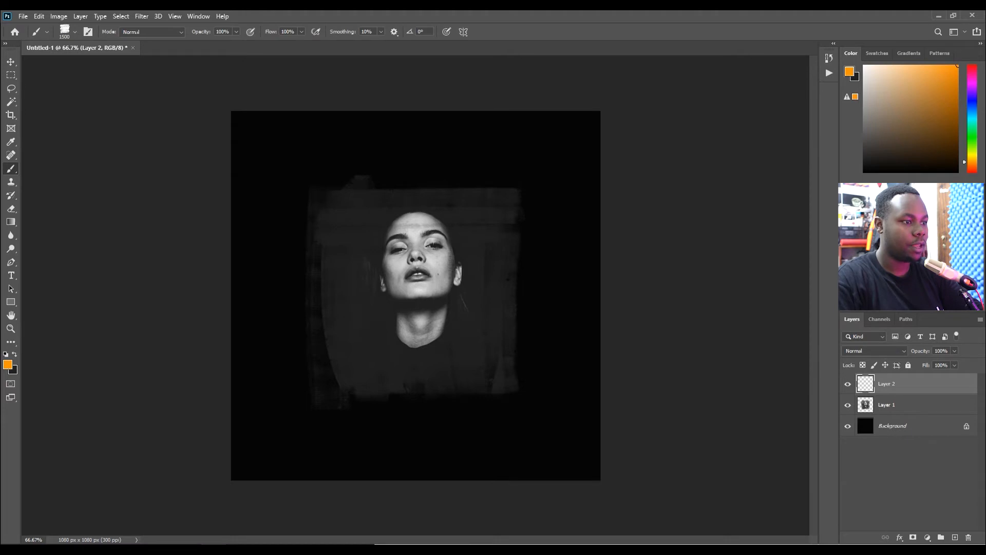
left_click_drag(164, 154, 167, 297)
key("v")
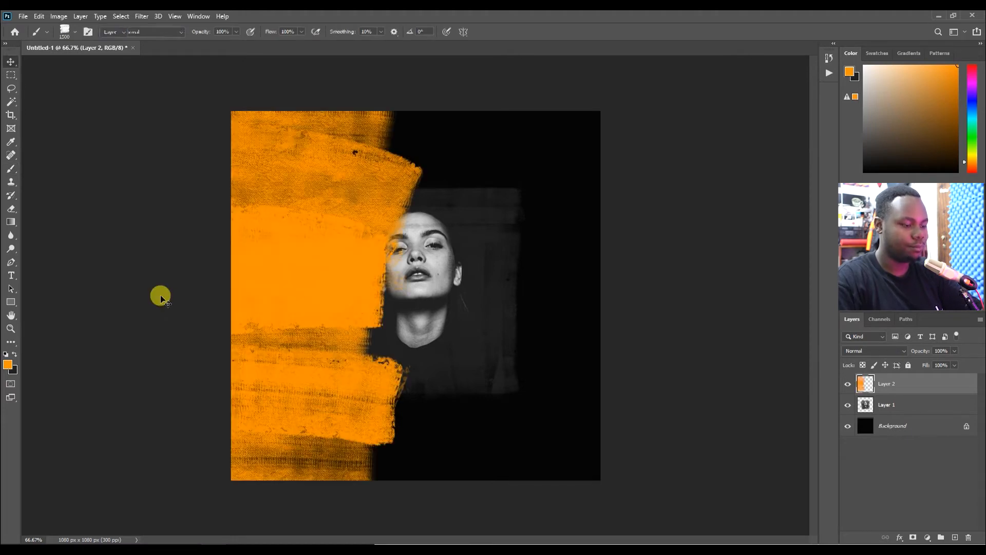
Move the orange stroke layer below the portrait layer and shift it slightly up and left.
key("ctrl+bracketleft")
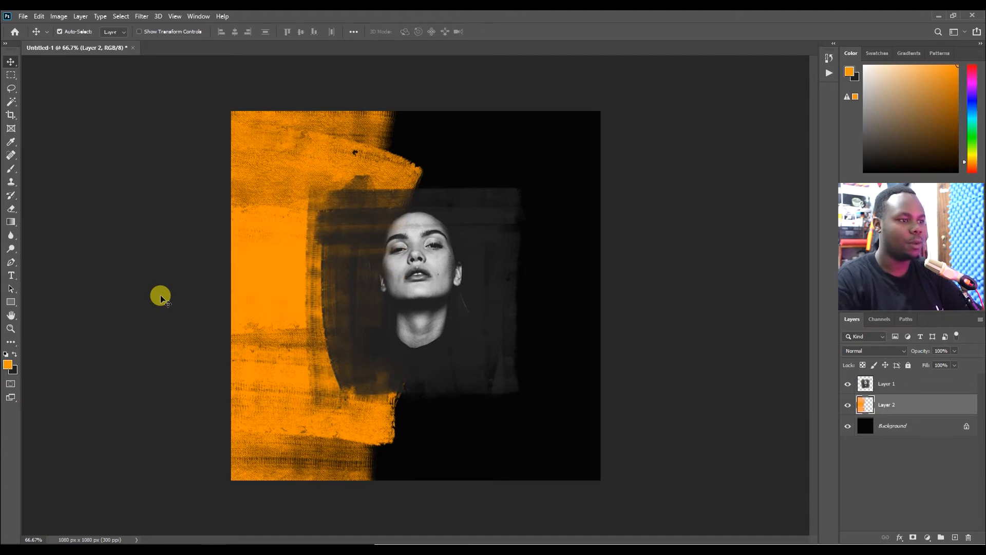
left_click_drag(301, 194, 287, 183)
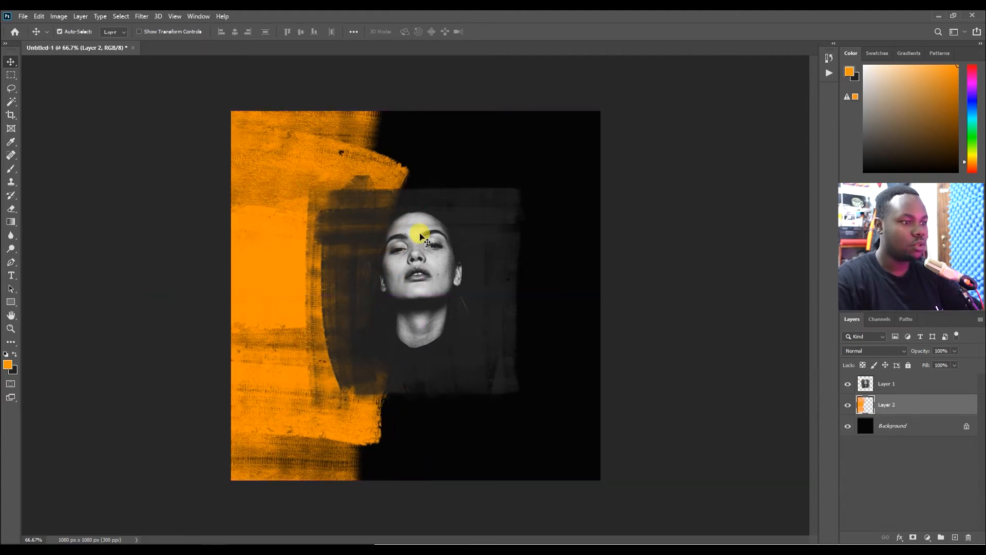
Paint magenta brush strokes on a new layer along the canvas's right edge and push them further right.
key("b")
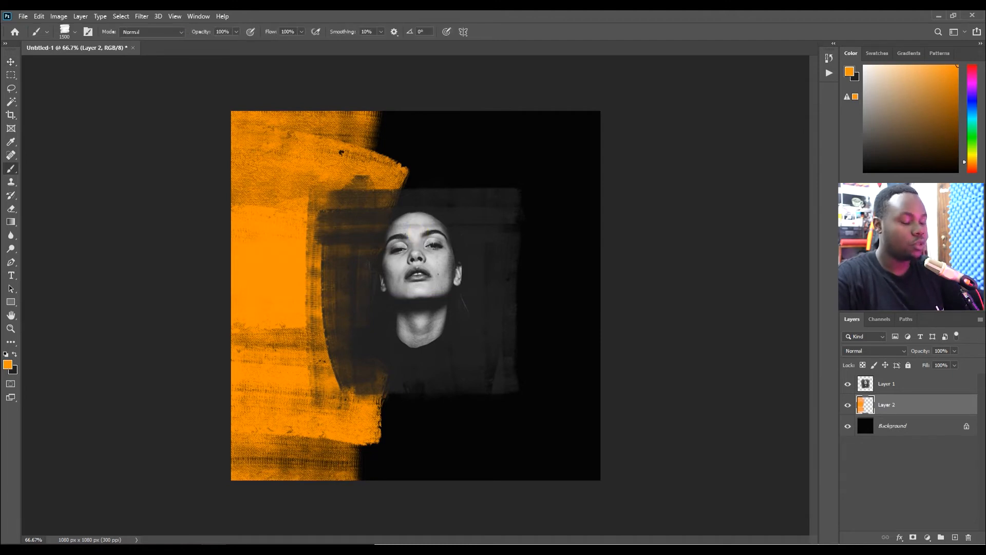
left_click(976, 87)
left_click_drag(977, 89, 979, 81)
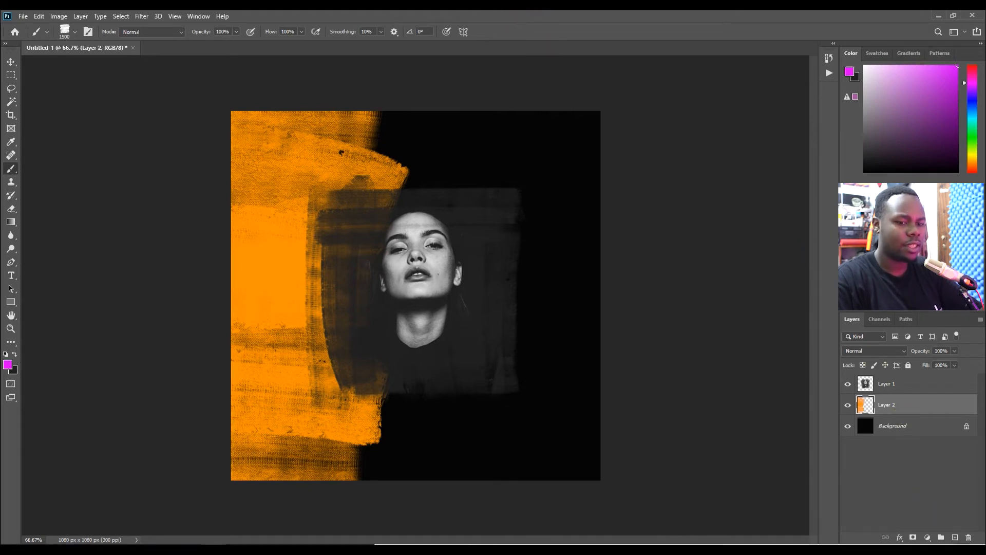
left_click(956, 536)
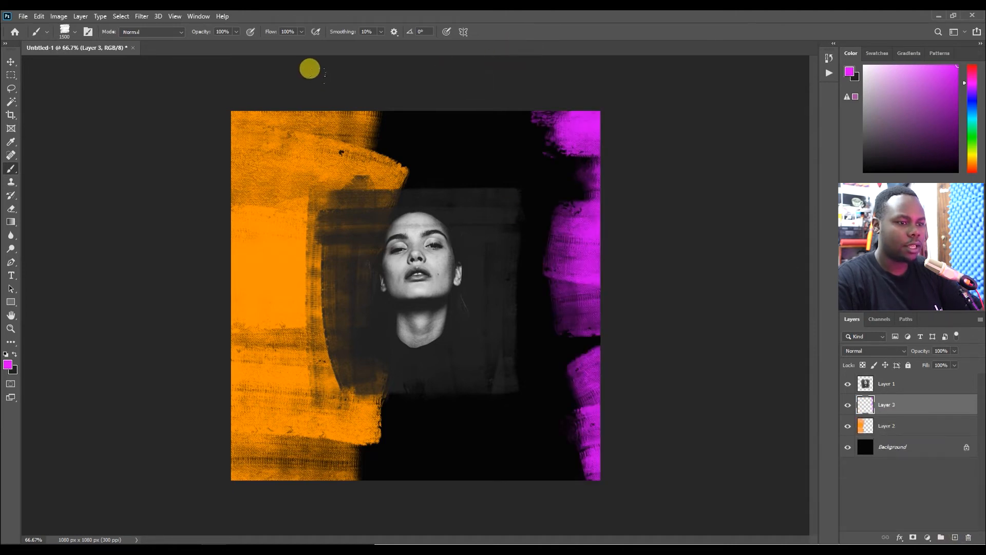
key("v")
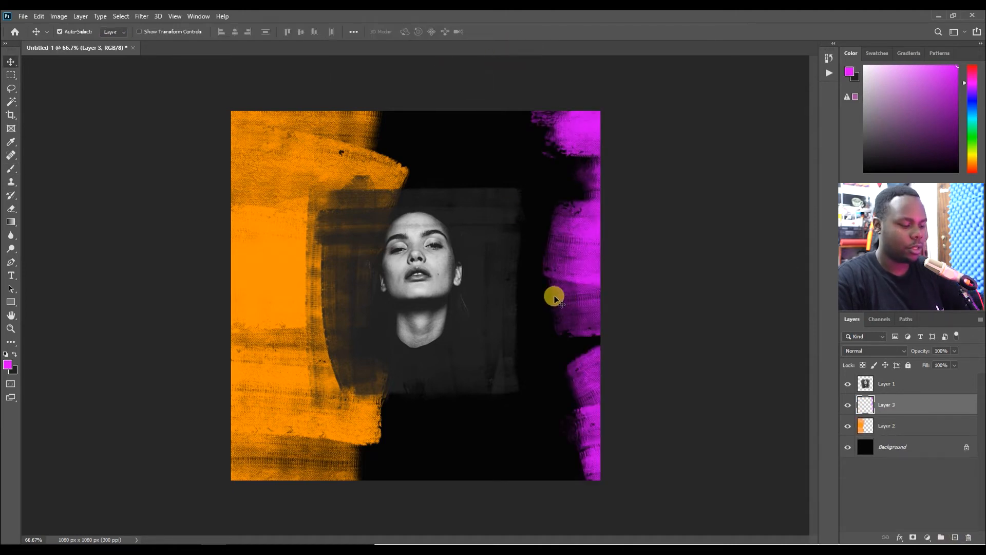
left_click_drag(571, 258, 606, 256)
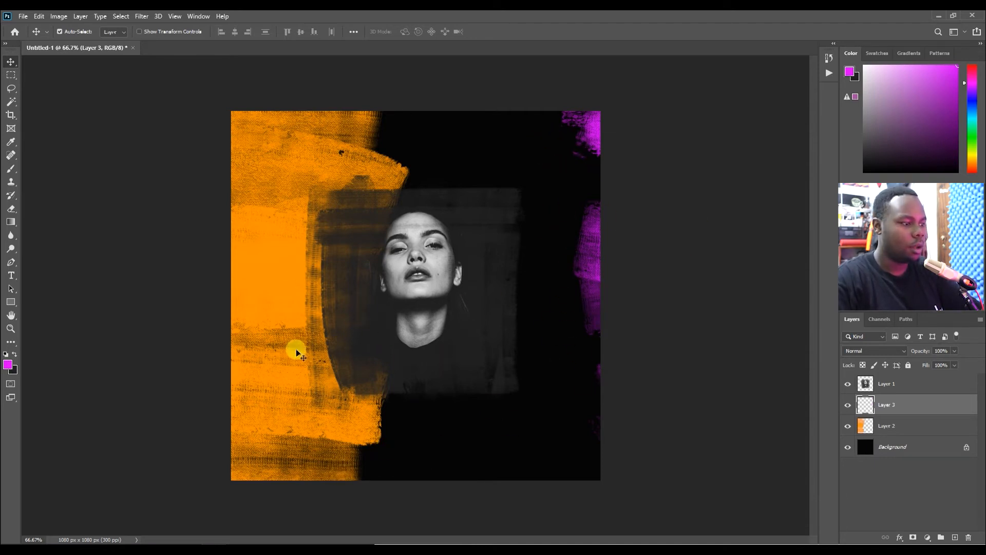
Add the white bold text FASHION over the lower-left part of the canvas.
key("t")
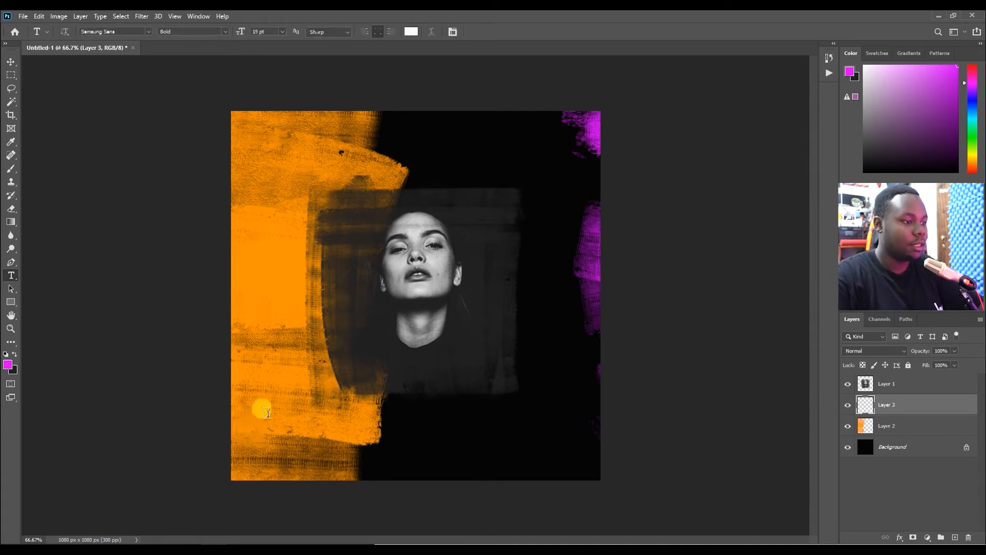
left_click(264, 447)
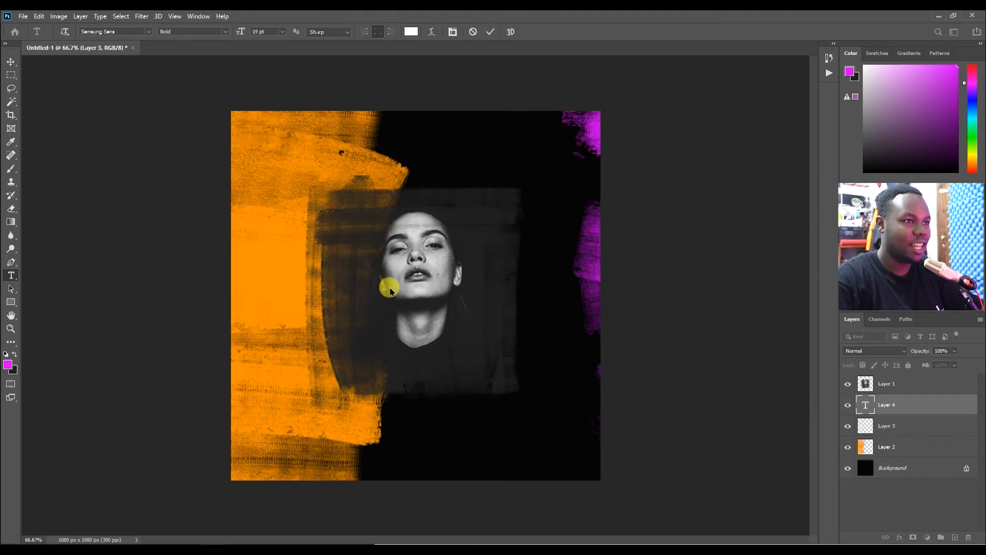
left_click(281, 387)
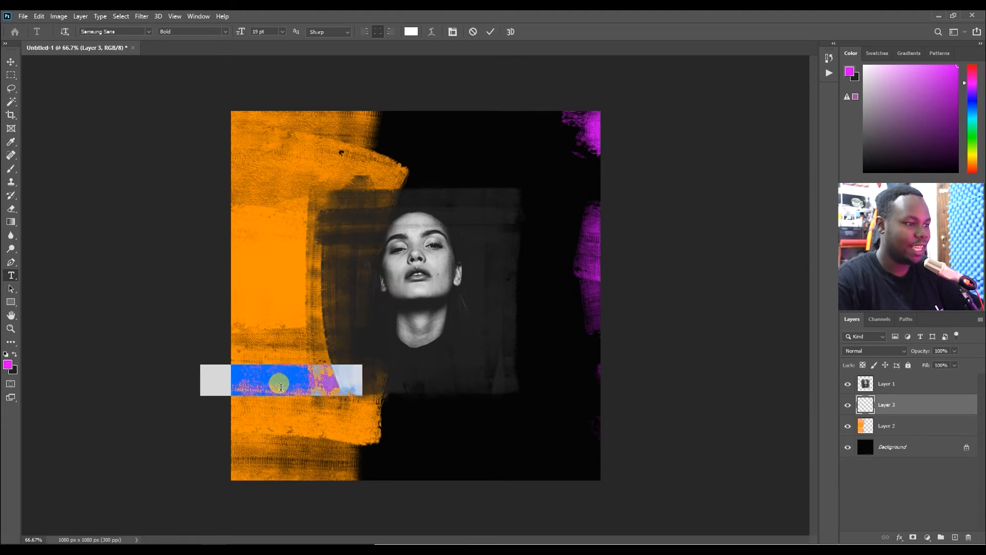
key("BackSpace")
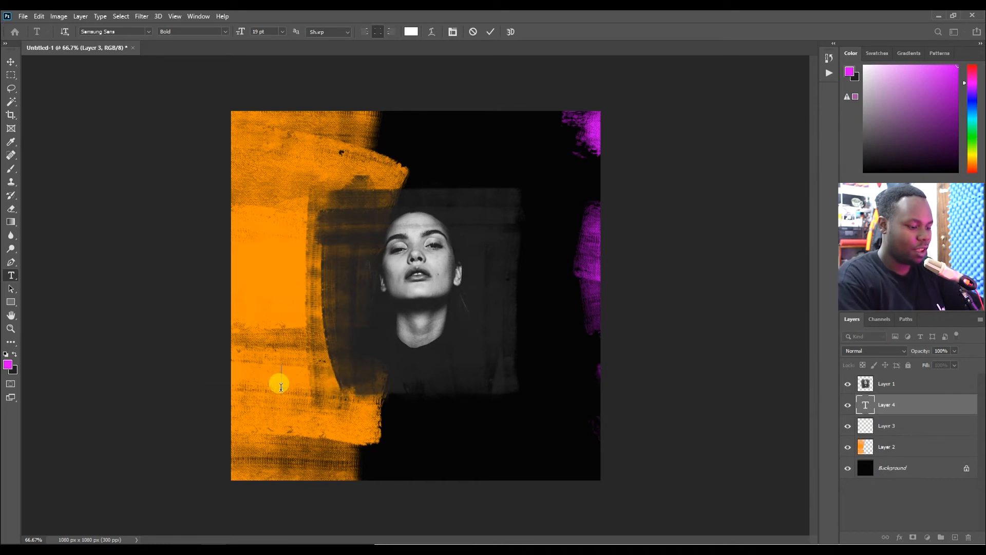
type("FASHIO")
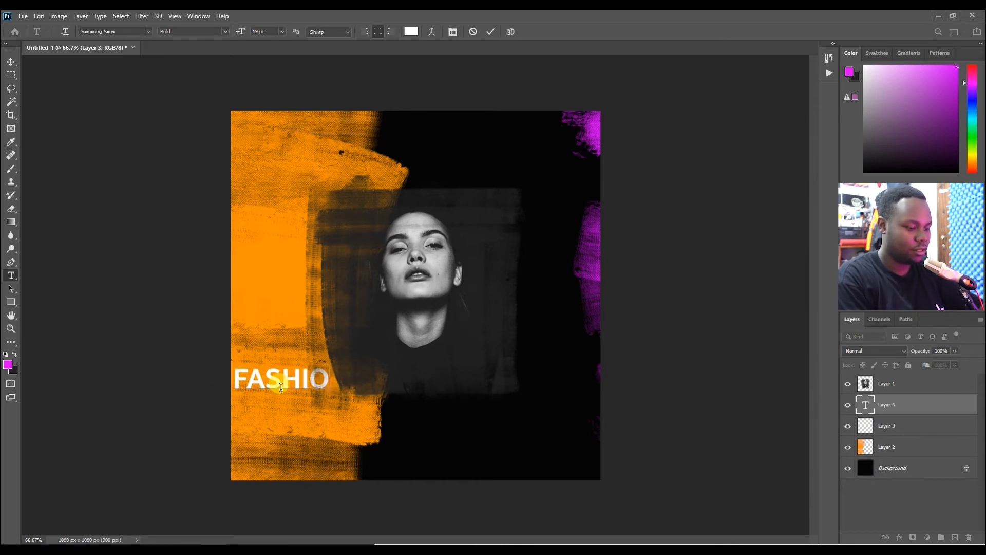
type("N")
left_click(491, 32)
Bring the FASHION text layer to the top, centre it below the face and scale it to about 243%.
key("ctrl+]")
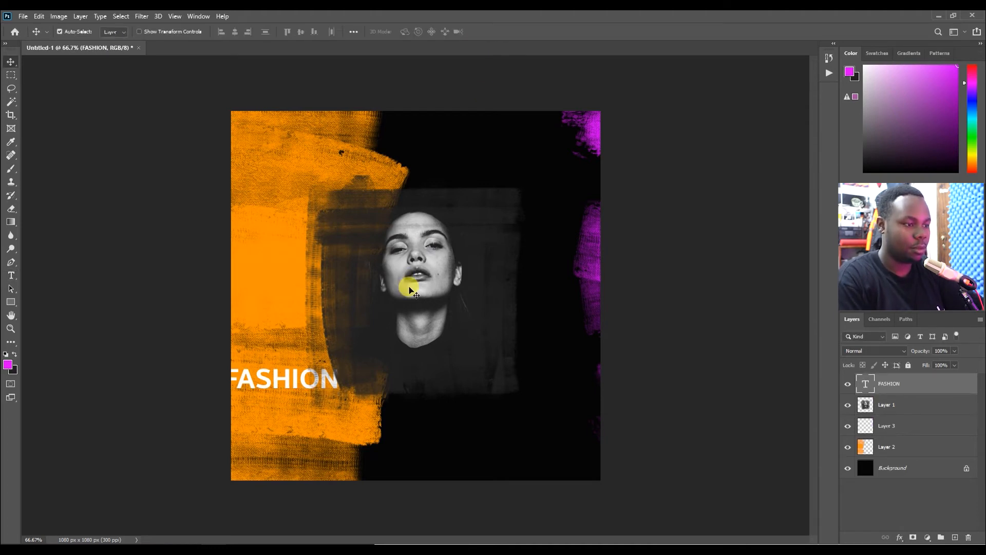
left_click_drag(295, 378, 546, 314)
key("ctrl+t")
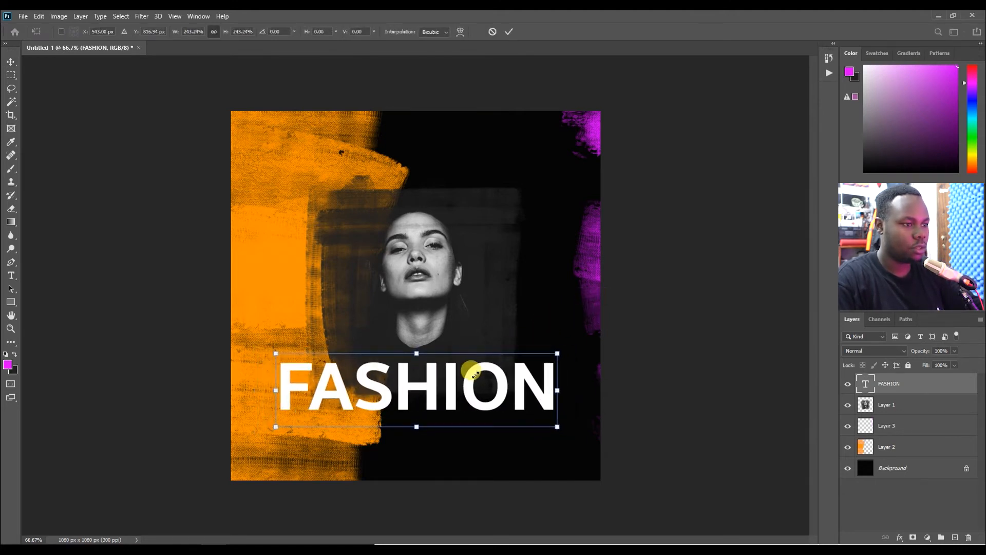
key("Return")
left_click_drag(469, 395, 468, 391)
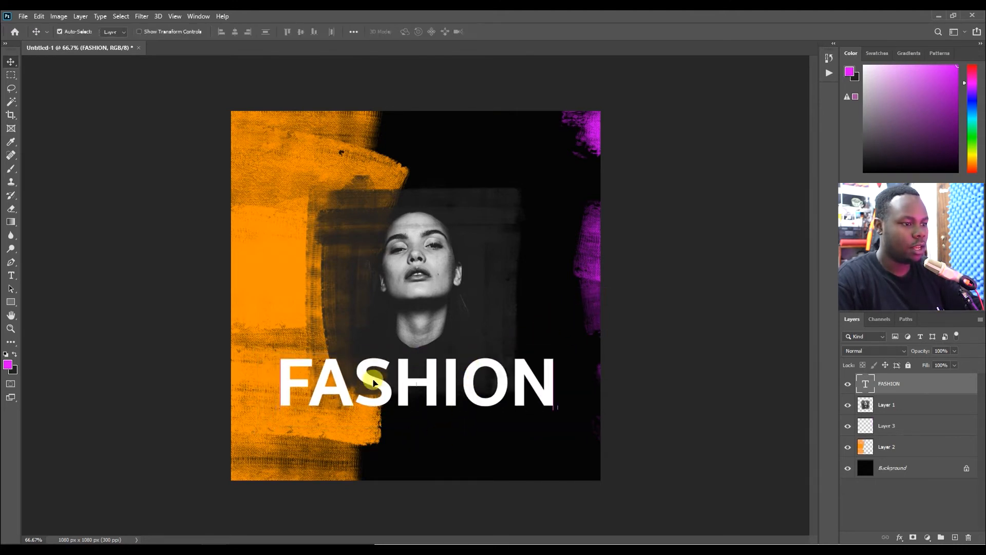
Change the title's font to Katherine Free and retype it as Fashion.
double_click(866, 384)
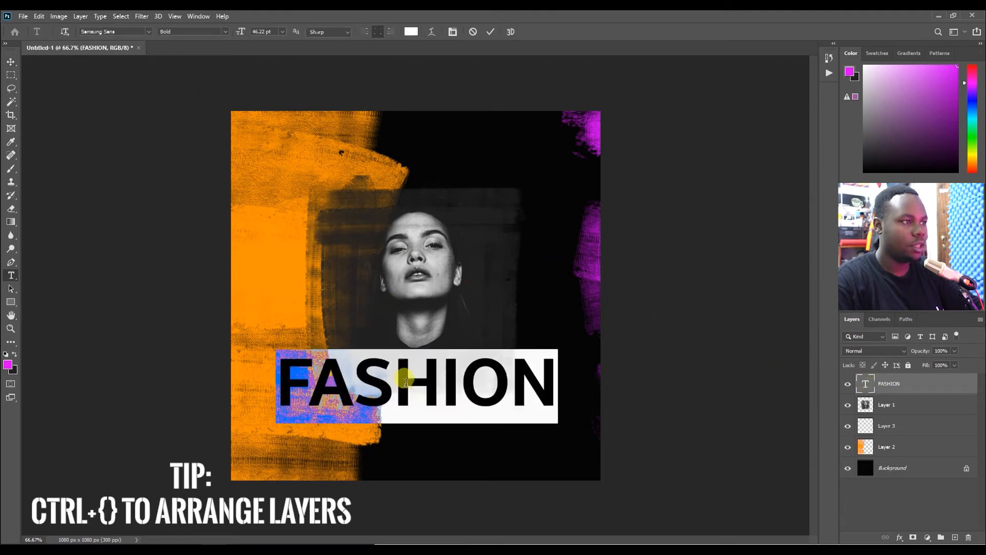
left_click(147, 34)
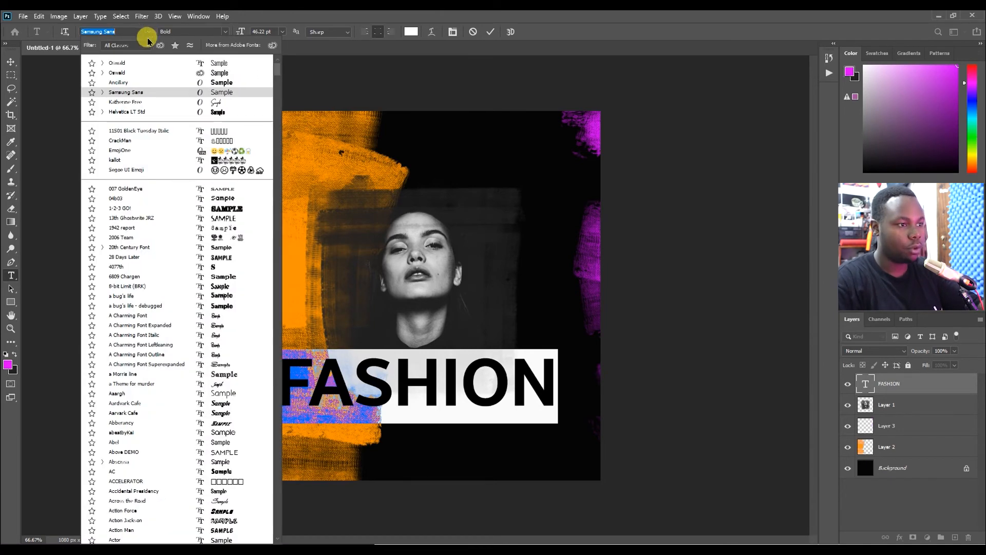
left_click(221, 102)
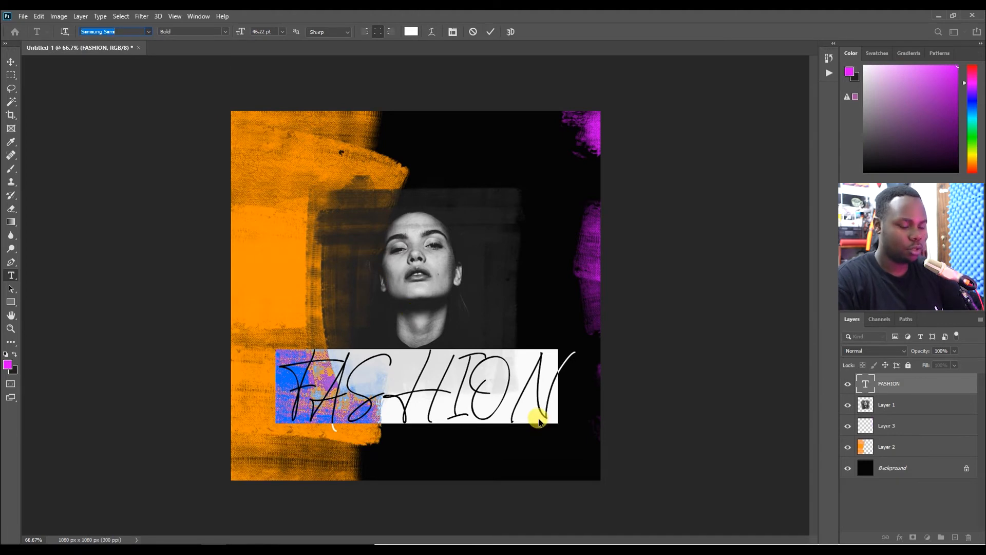
type("F")
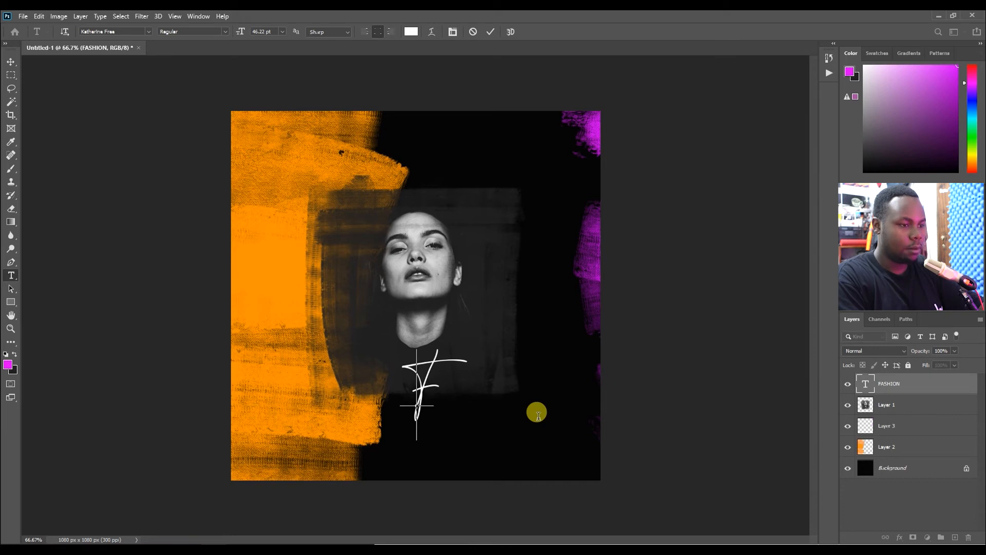
key("BackSpace")
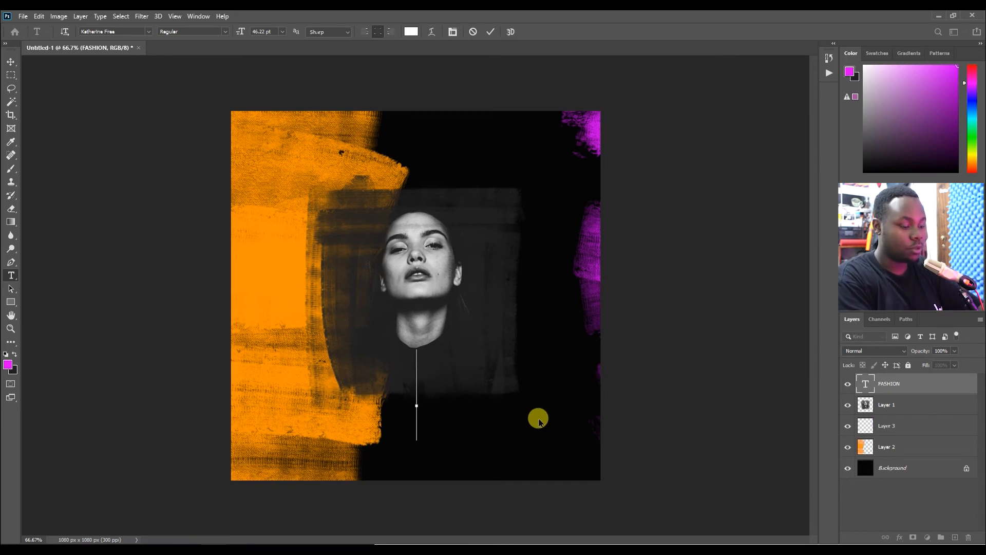
type("F")
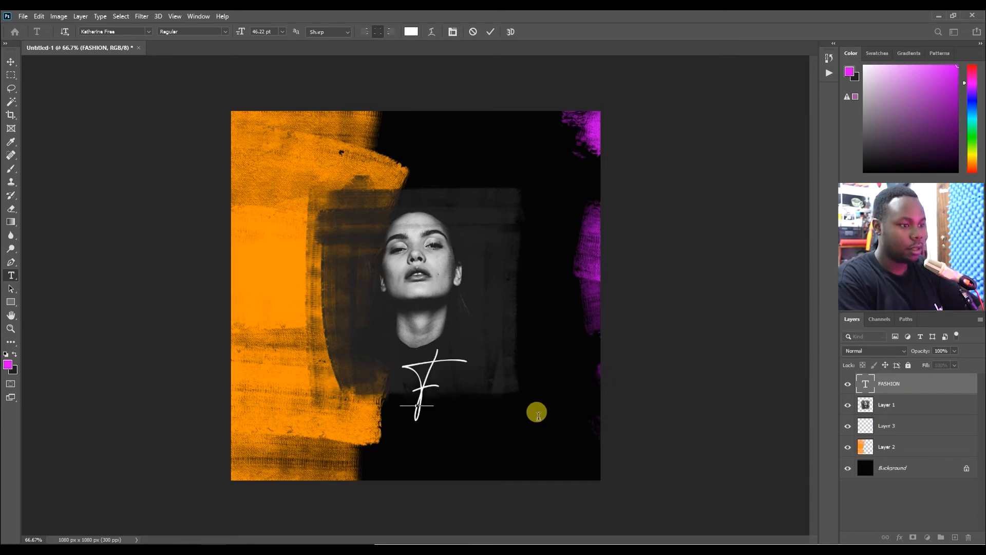
type("a")
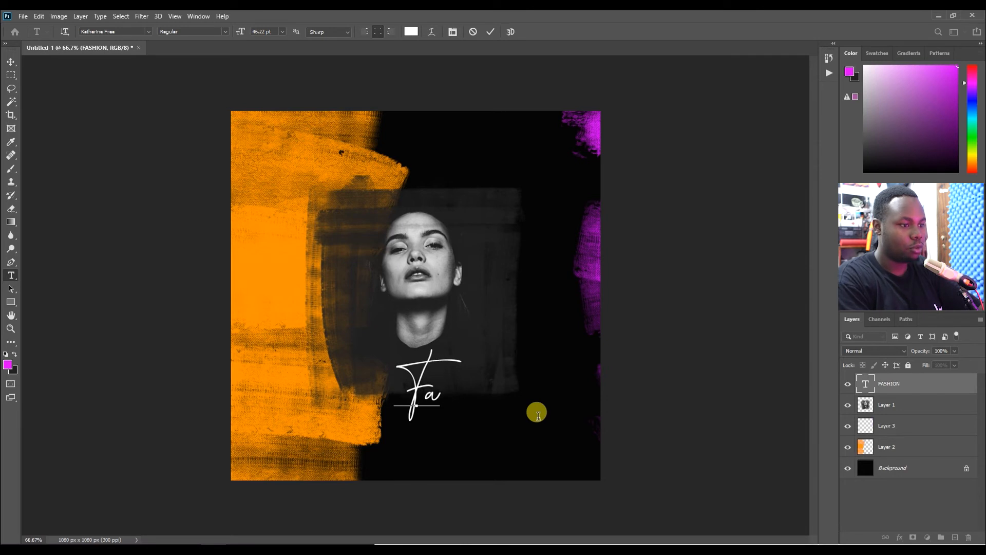
type("shion")
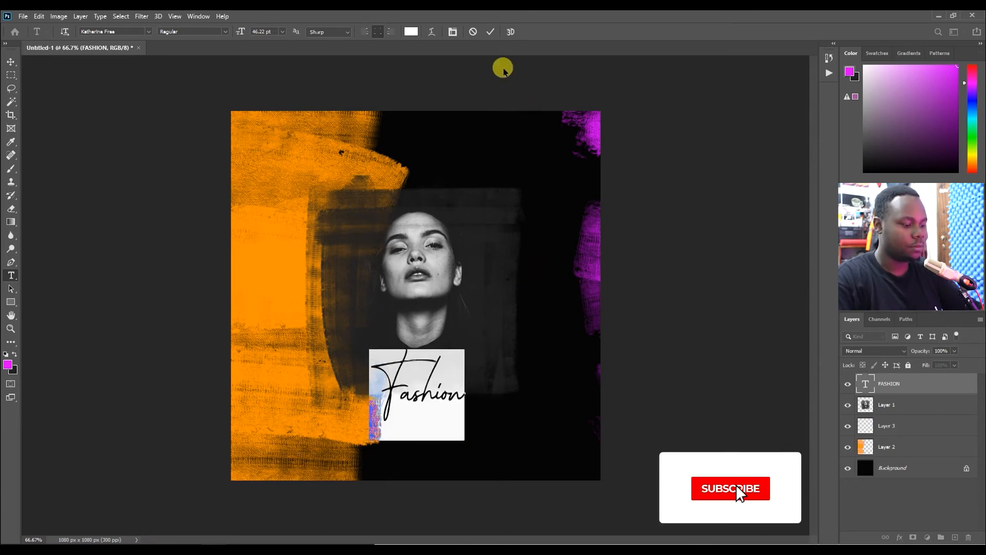
left_click(491, 31)
Scale the Fashion title up and move it over the lower part of the portrait.
key("v")
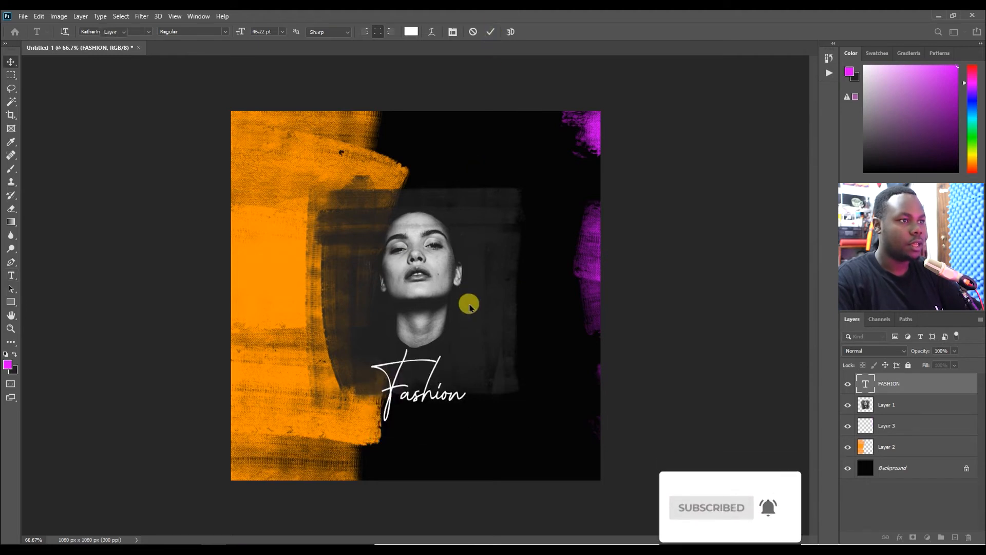
key("ctrl")
key("ctrl+t")
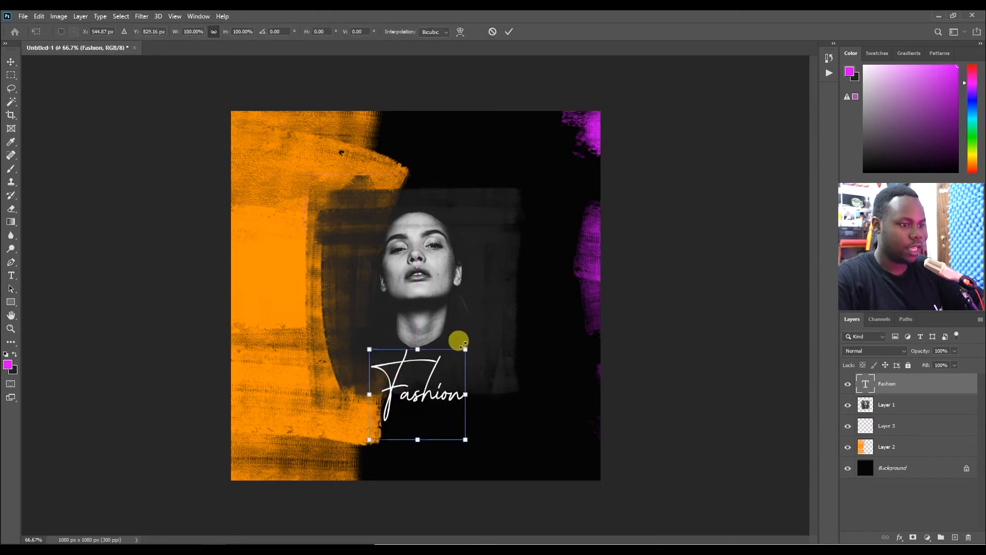
left_click_drag(472, 337, 553, 287)
left_click_drag(516, 346, 459, 383)
key("Return")
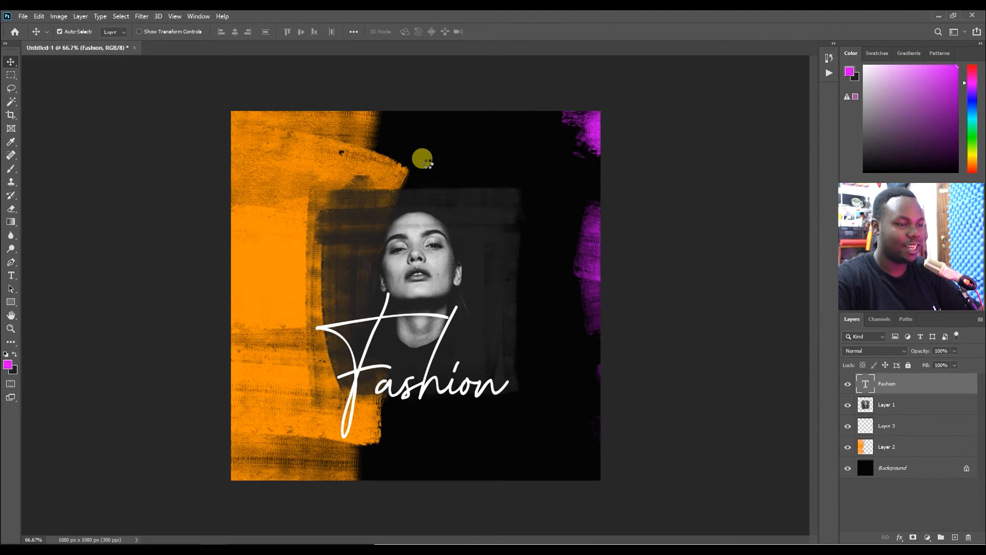
Place a small signature graphic in the canvas's lower-right corner.
key("ctrl+t")
mouse_move(599, 205)
left_mouse_down()
mouse_move(590, 200)
mouse_move(295, 336)
mouse_move(263, 370)
mouse_move(574, 460)
left_mouse_up()
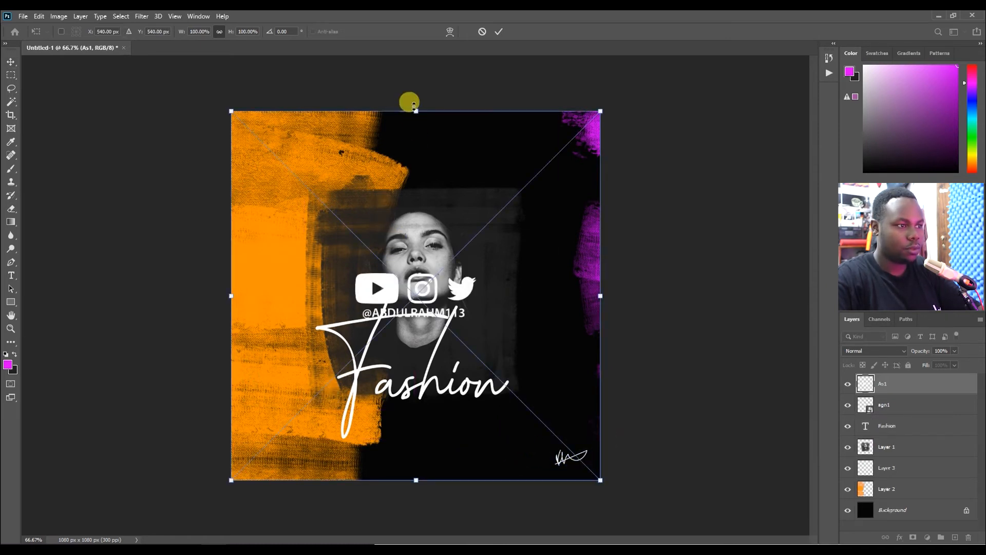
Place the social media icons graphic, scale it to about 49% and position it in the top-right corner.
left_click_drag(415, 111, 415, 314)
left_click_drag(448, 398, 555, 249)
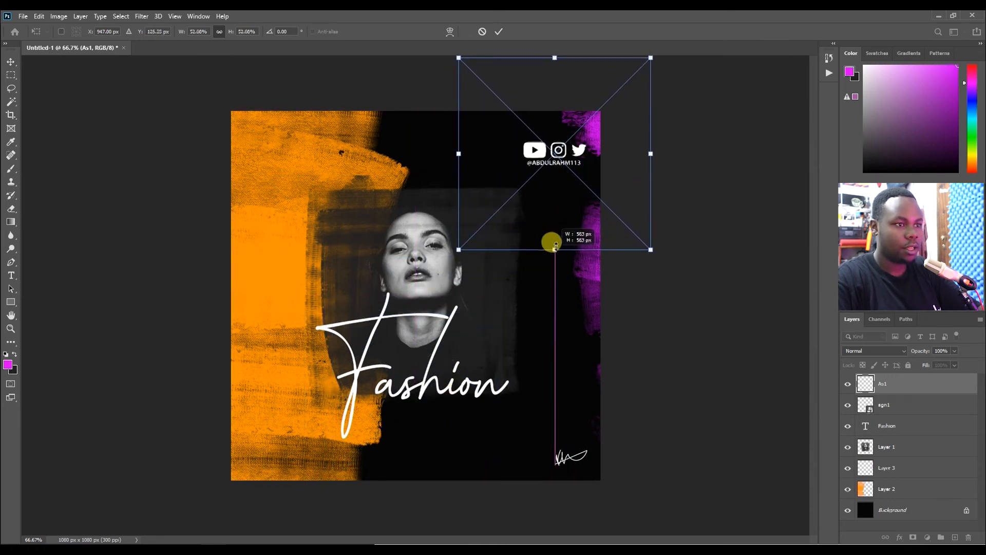
left_click_drag(572, 148, 572, 170)
mouse_move(554, 236)
left_mouse_down()
mouse_move(552, 359)
mouse_move(543, 222)
left_mouse_up()
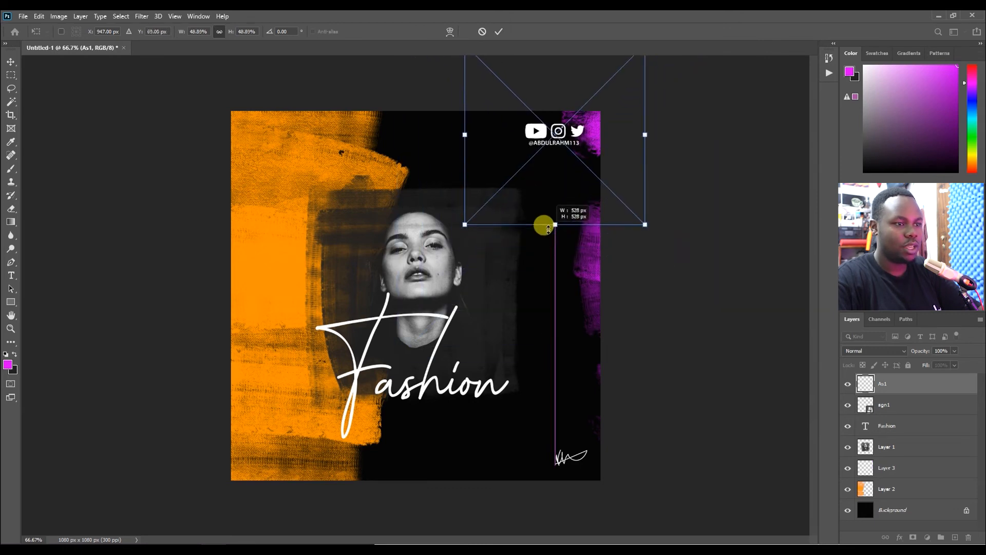
left_click_drag(567, 149, 568, 157)
key("Return")
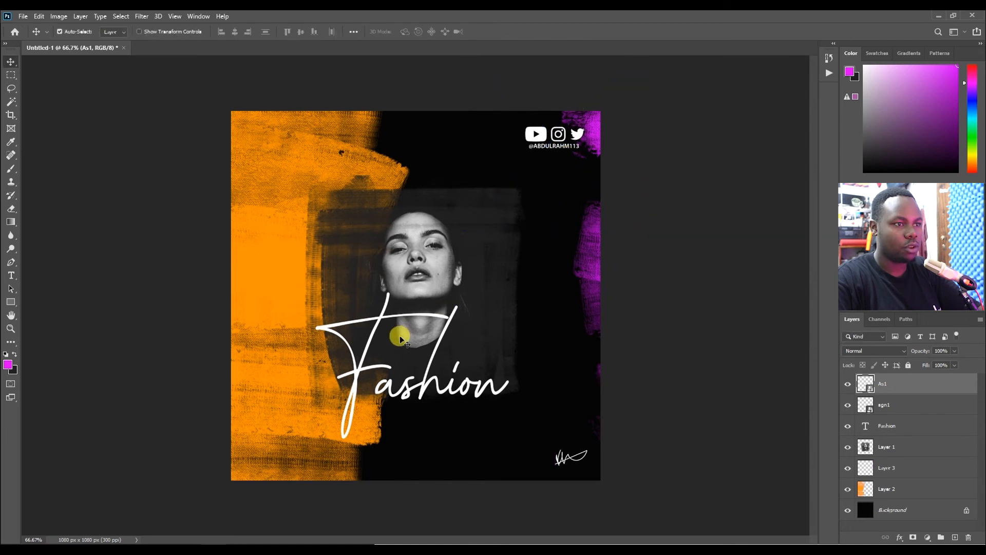